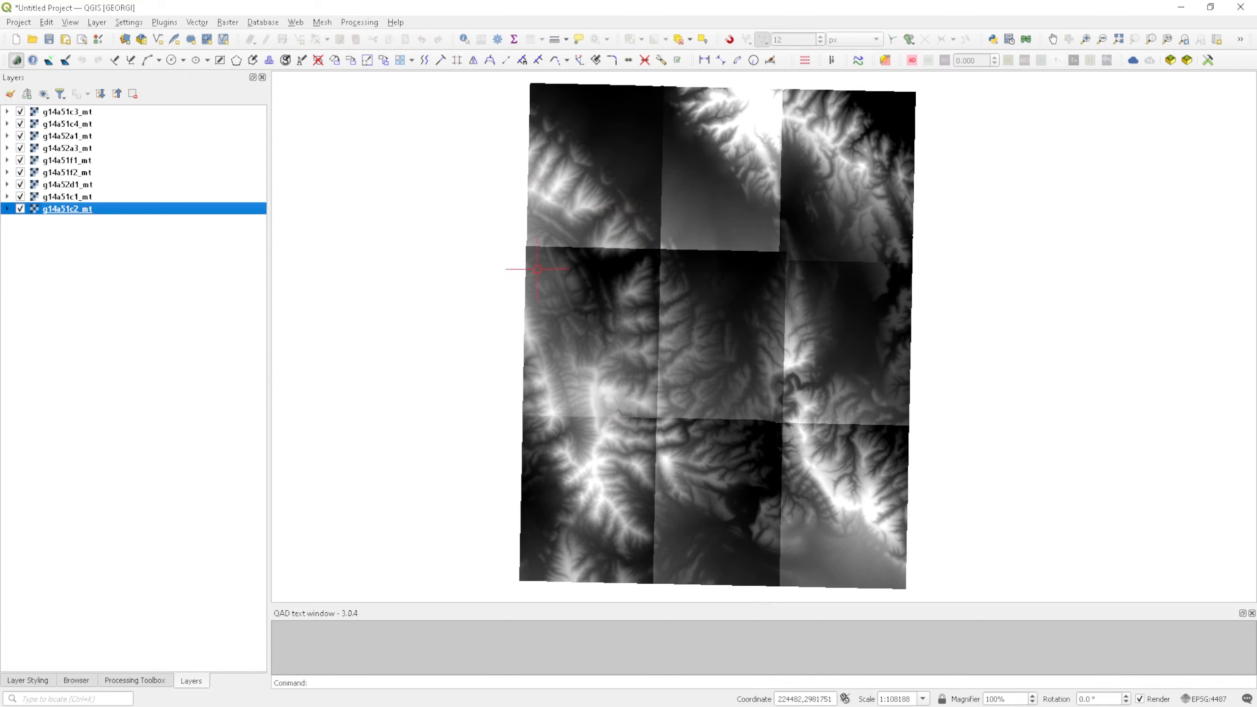
Set up Build Virtual Raster with all nine loaded terrain layers as input.
left_click(229, 21)
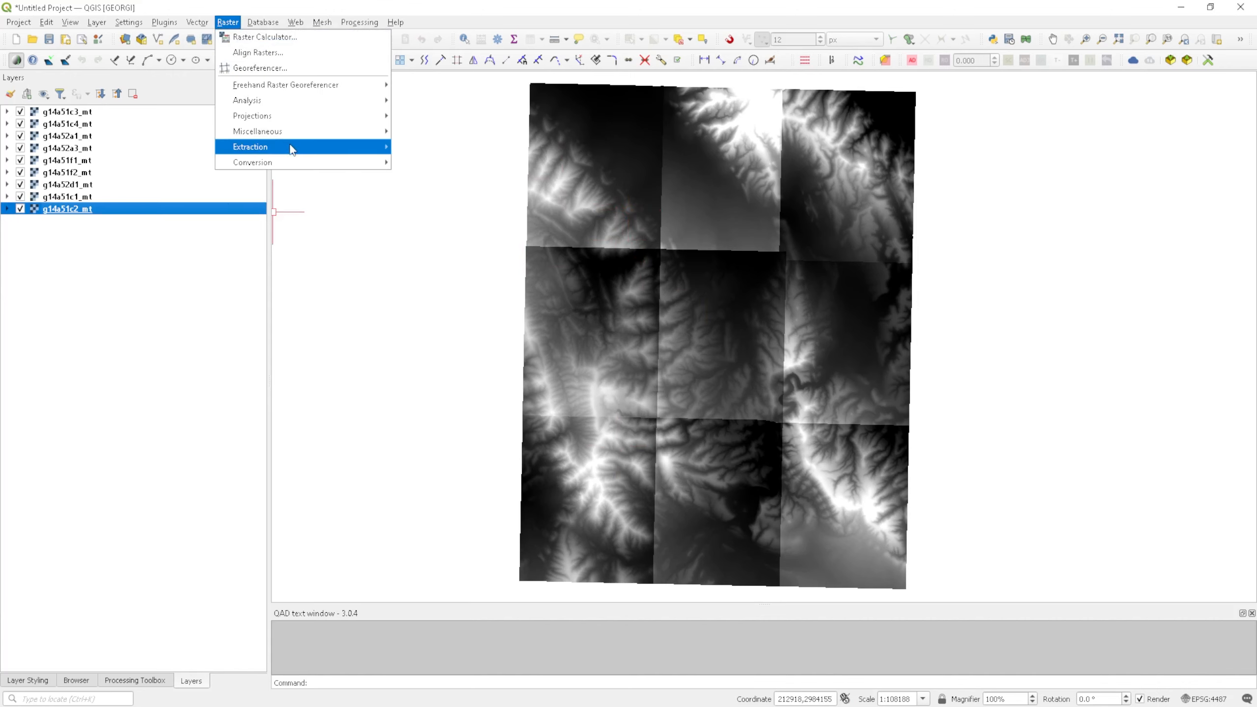
mouse_move(317, 131)
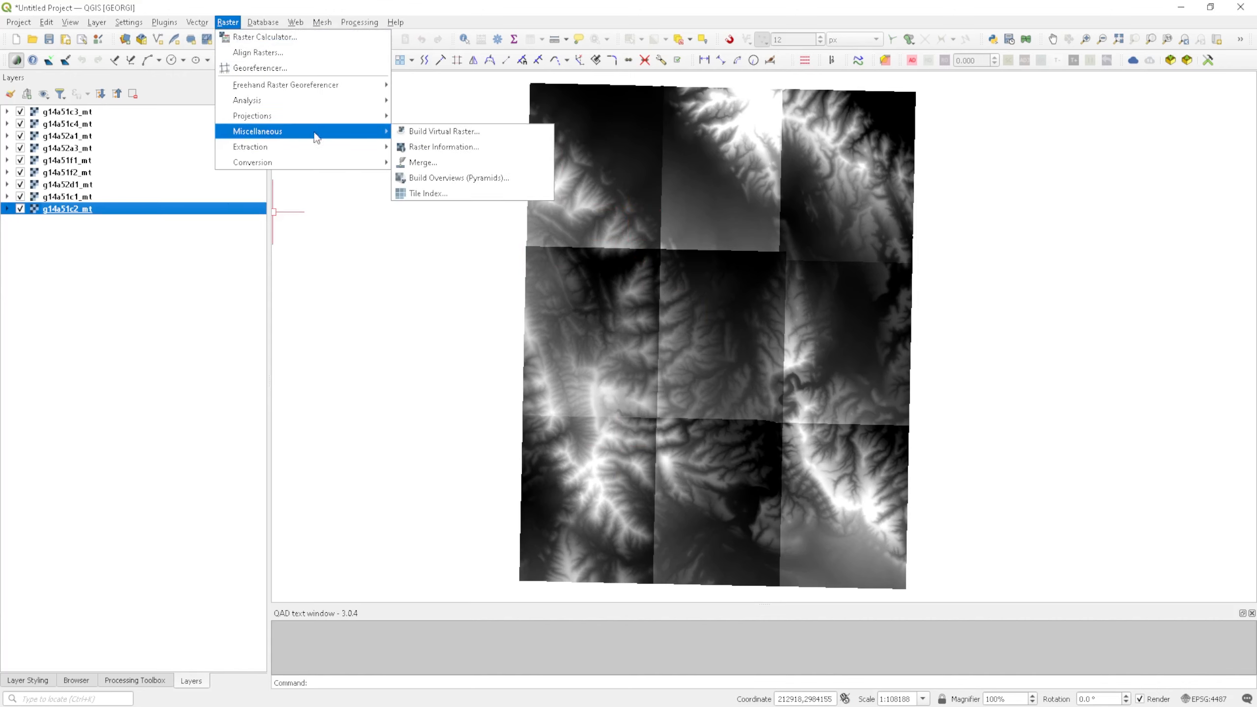
left_click(458, 138)
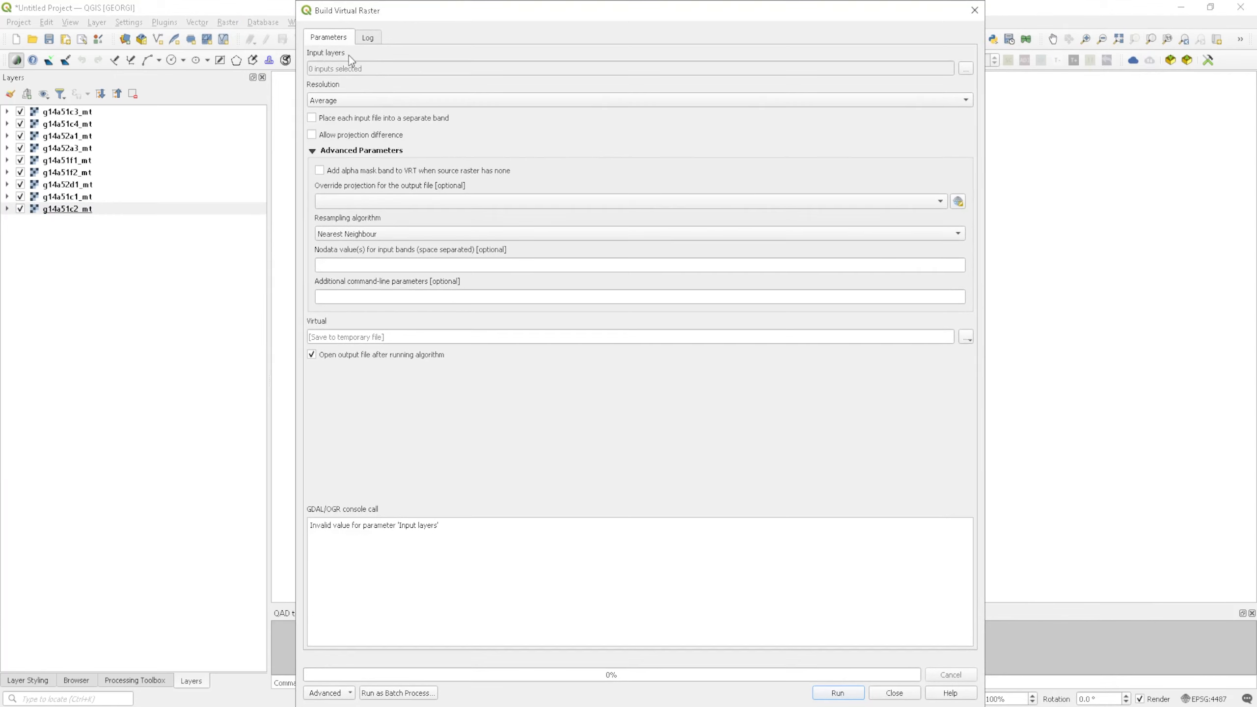
left_click(965, 72)
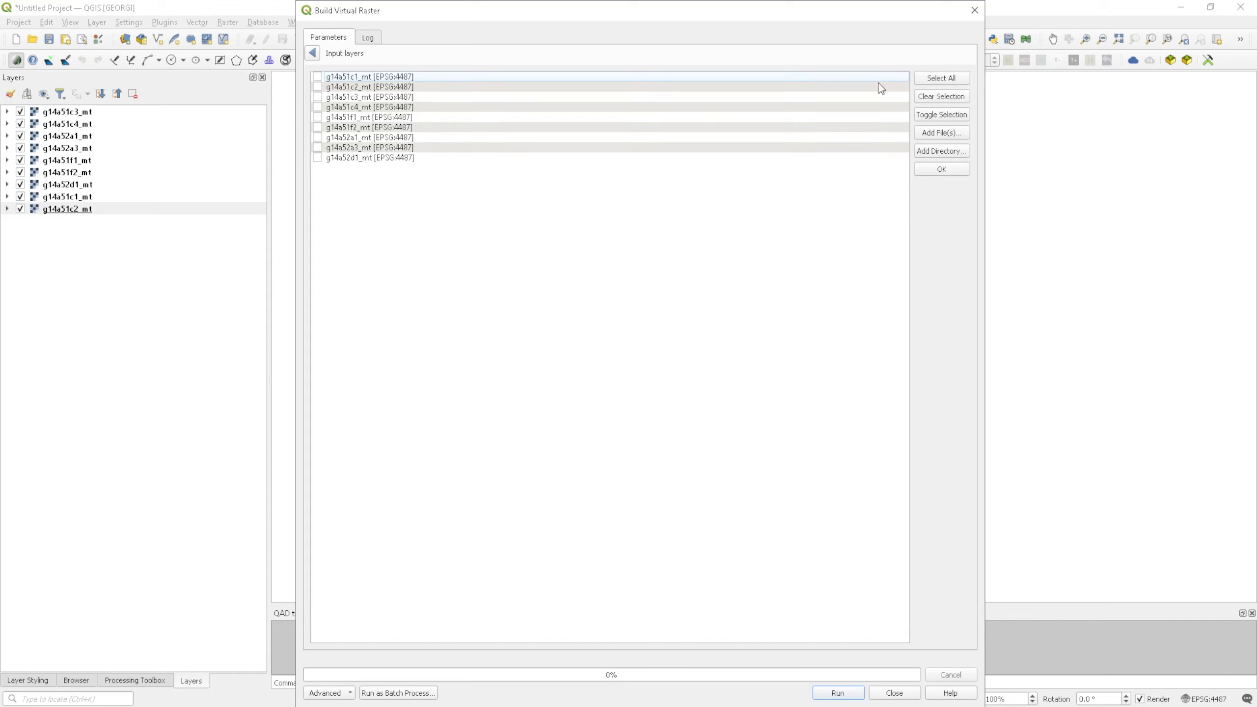
left_click(939, 81)
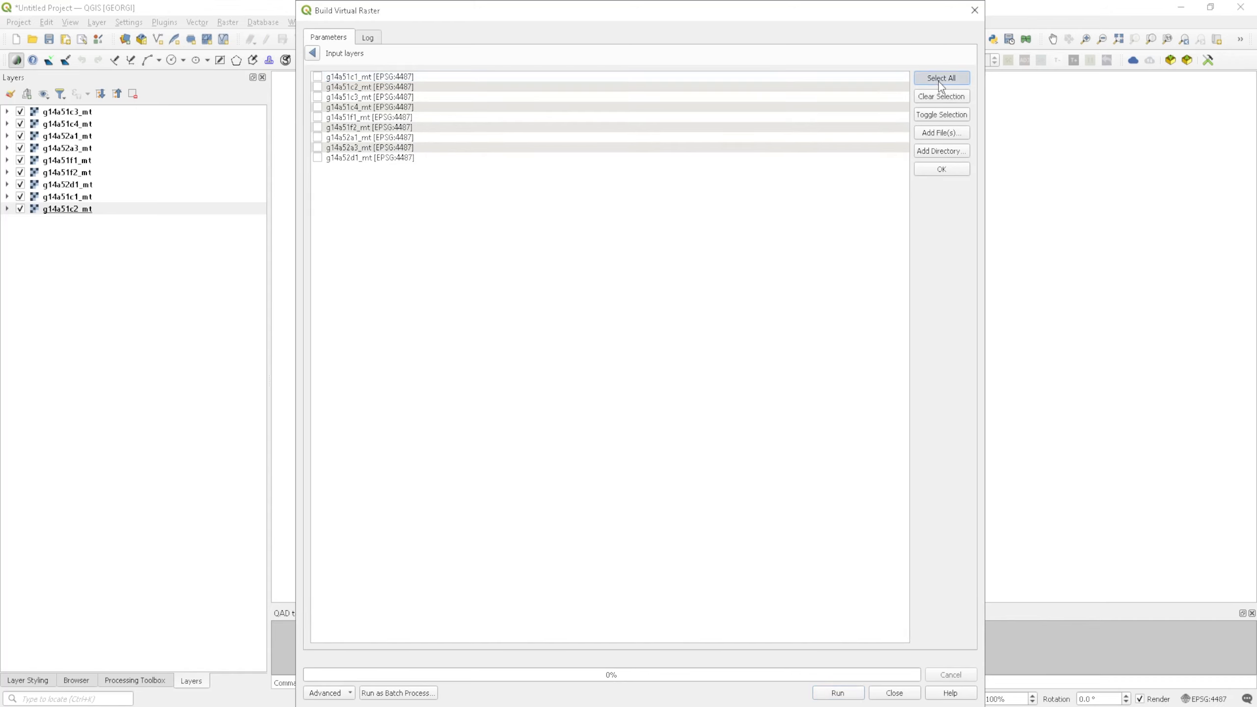
left_click(314, 55)
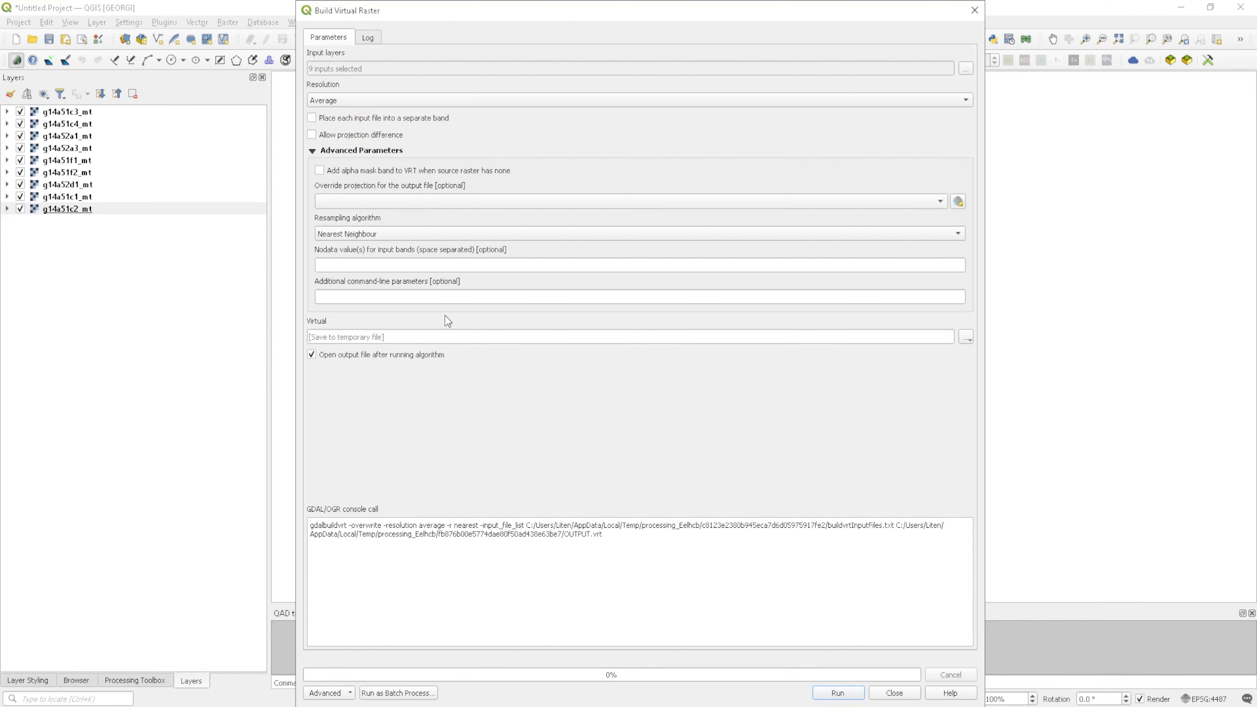
Try to build the virtual raster with the default settings, check its log and close the dialog.
left_click(837, 693)
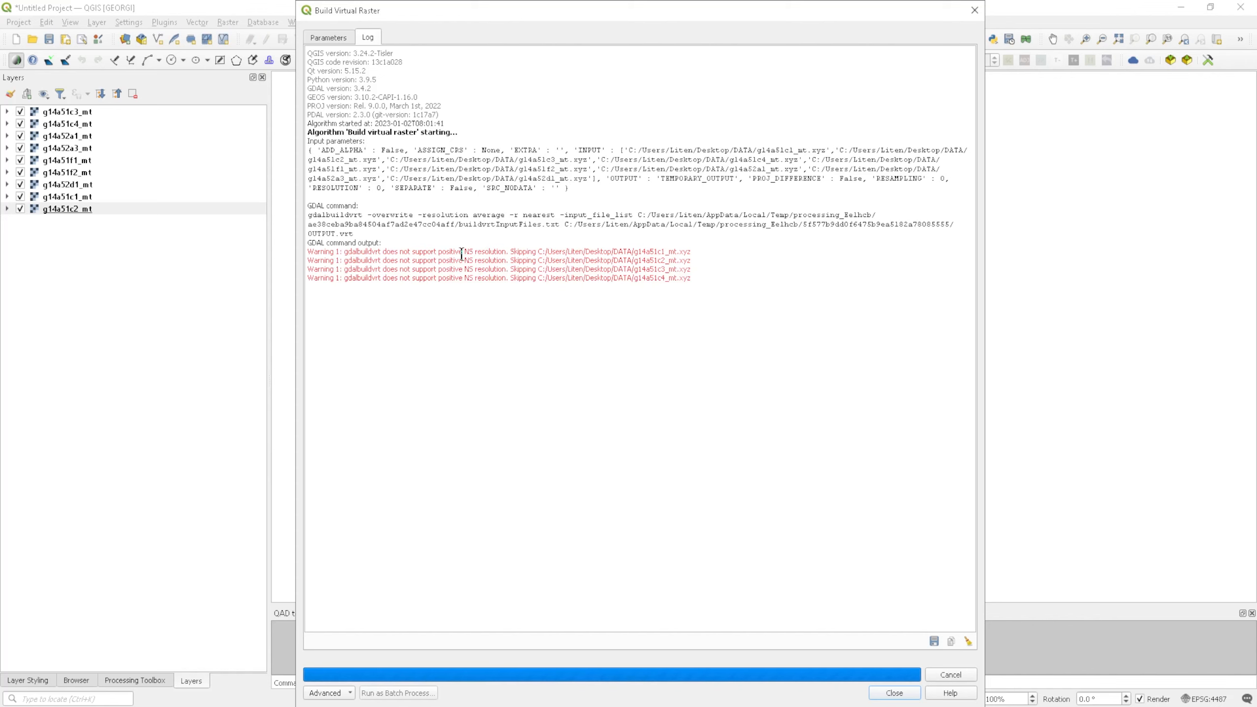
left_click_drag(478, 11, 888, 12)
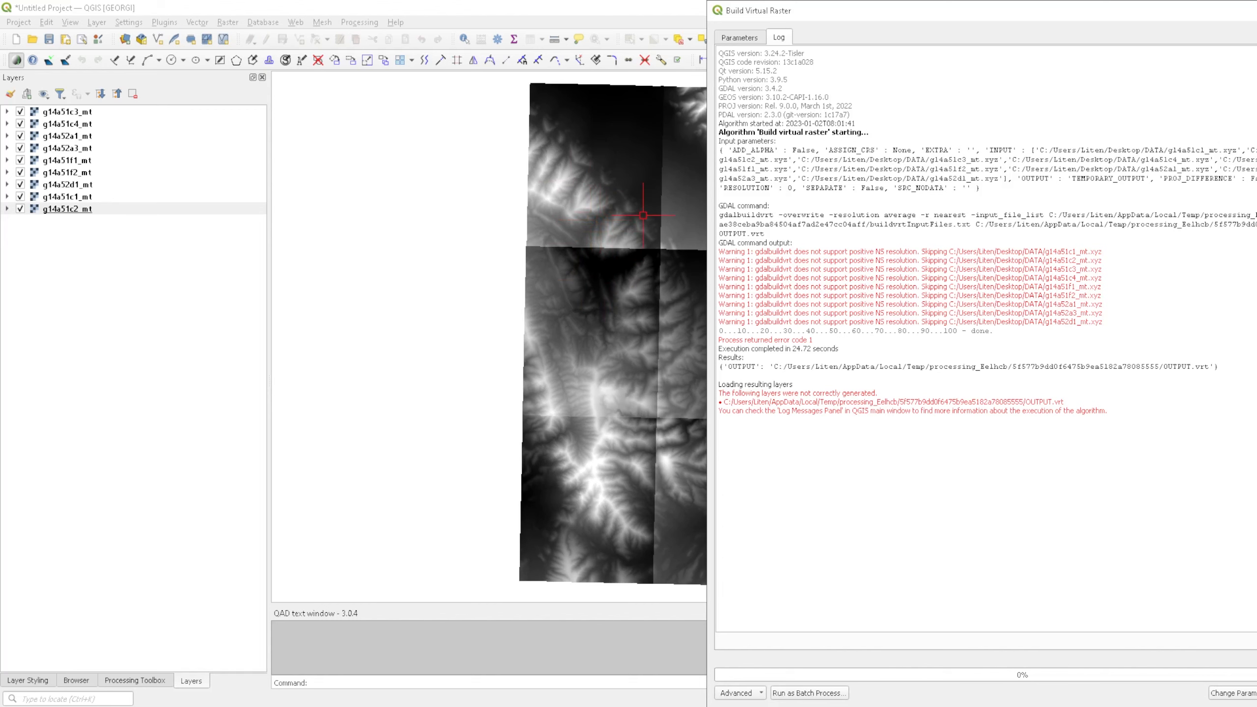
left_click_drag(950, 12, 640, 27)
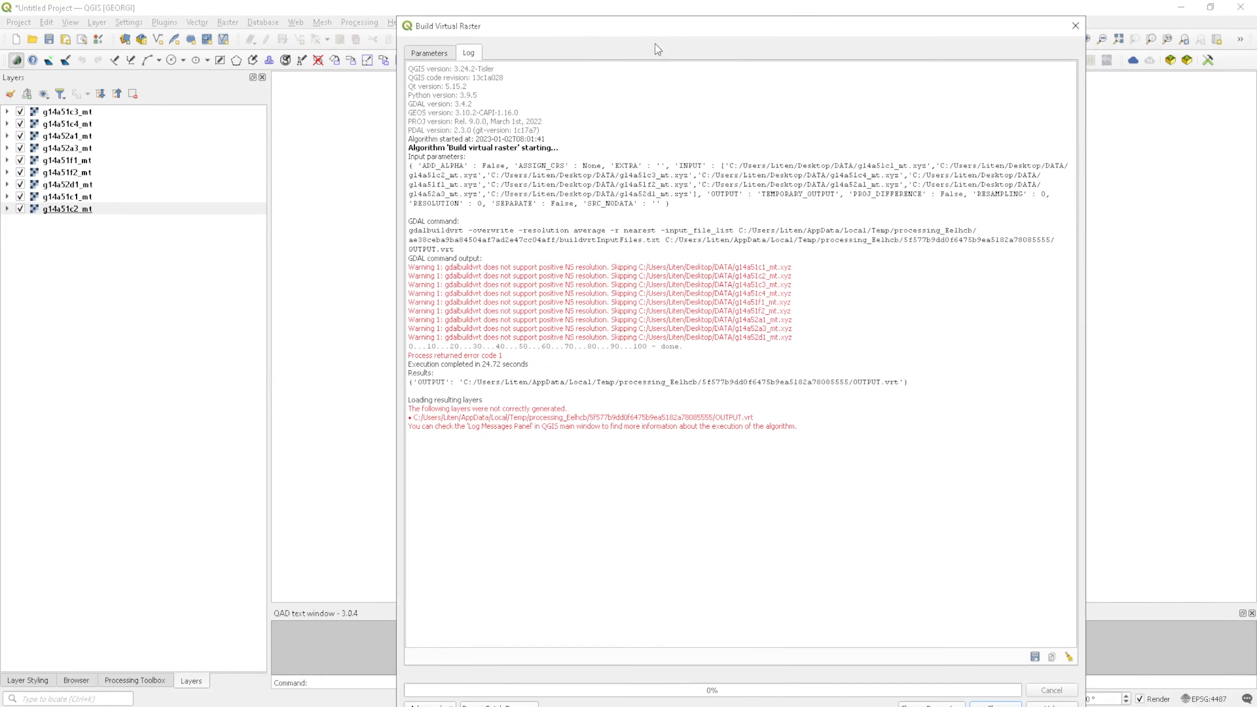
left_click(1075, 27)
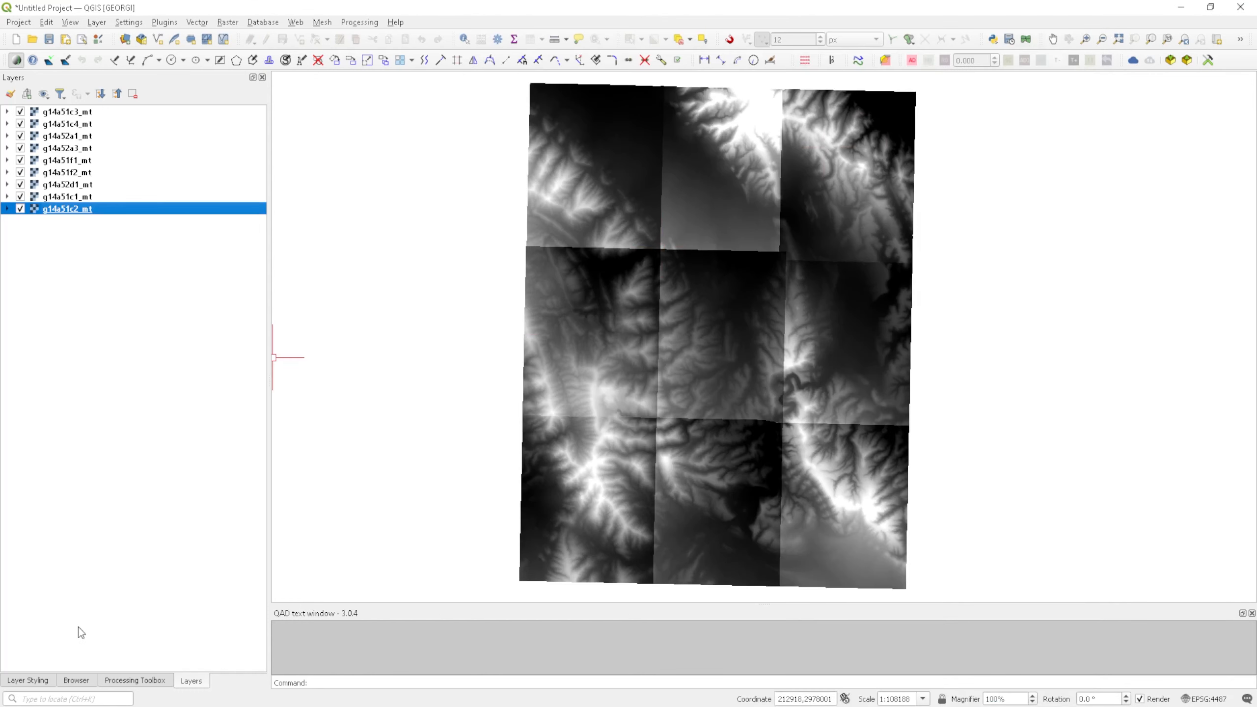
Find the Warp (Reproject) algorithm by searching for "warp" and set g14a51c1_mt as its input layer.
left_click(52, 699)
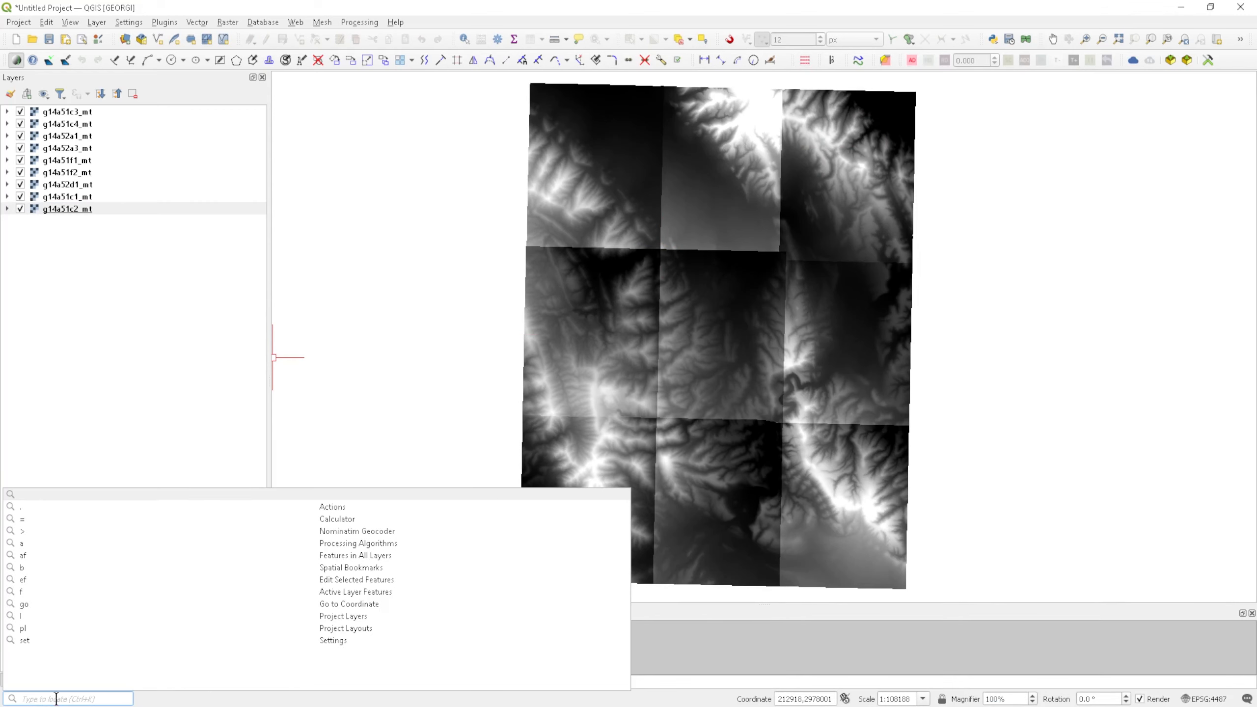
type("warp")
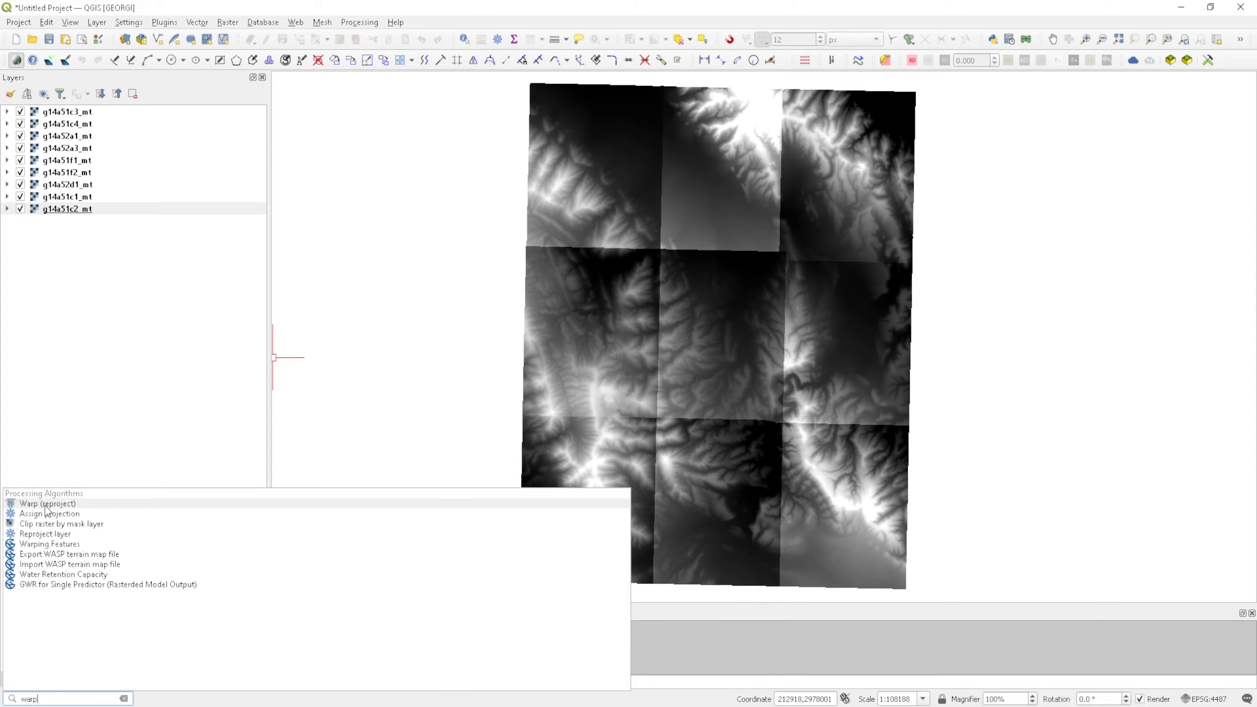
left_click(47, 505)
left_click(531, 89)
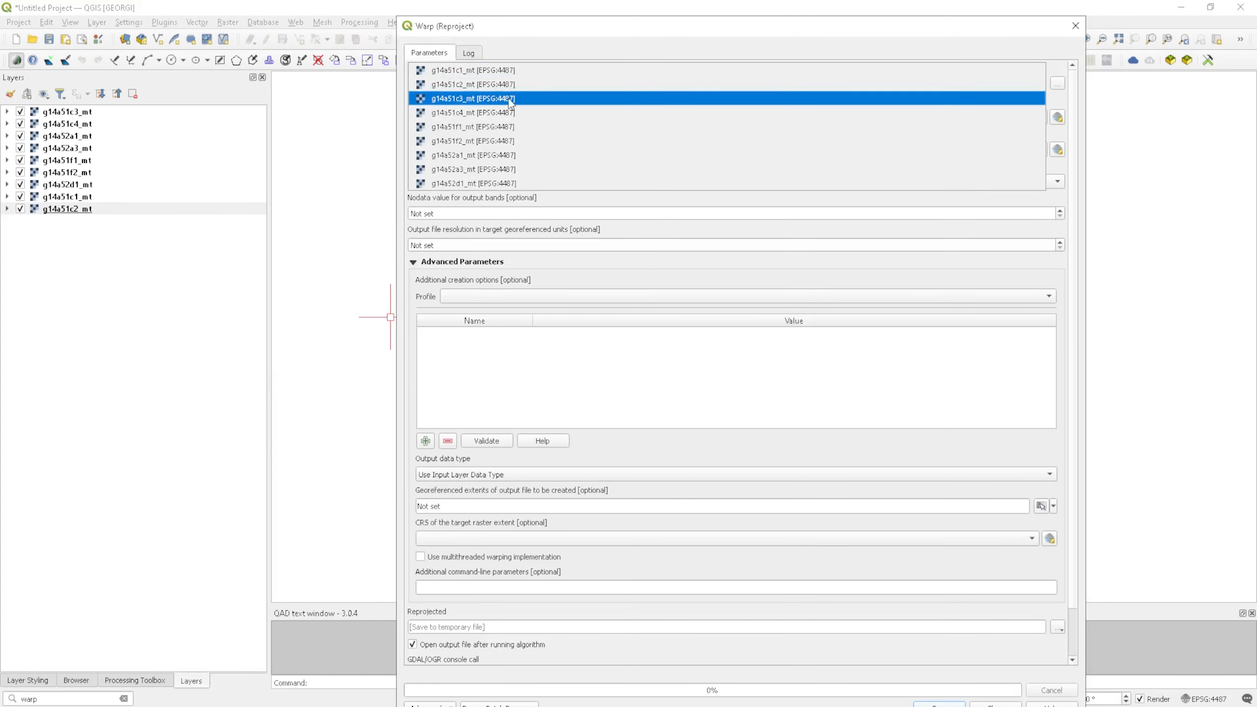
left_click(480, 72)
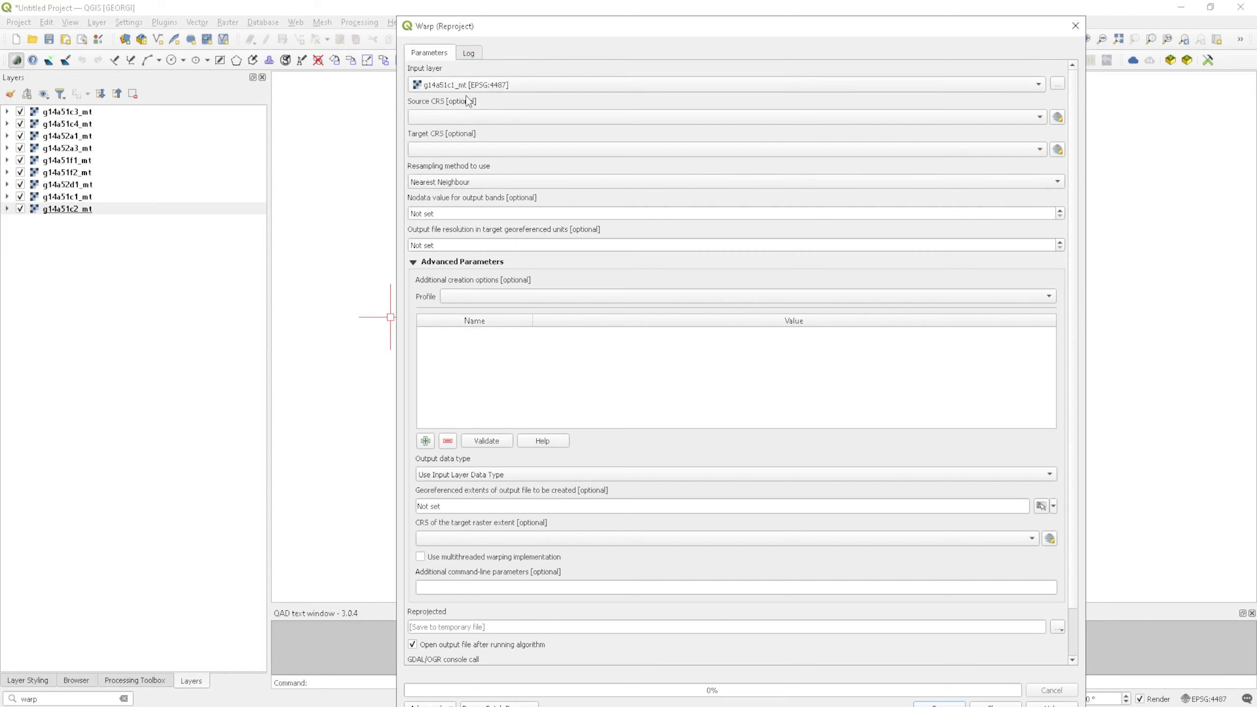
left_click(449, 118)
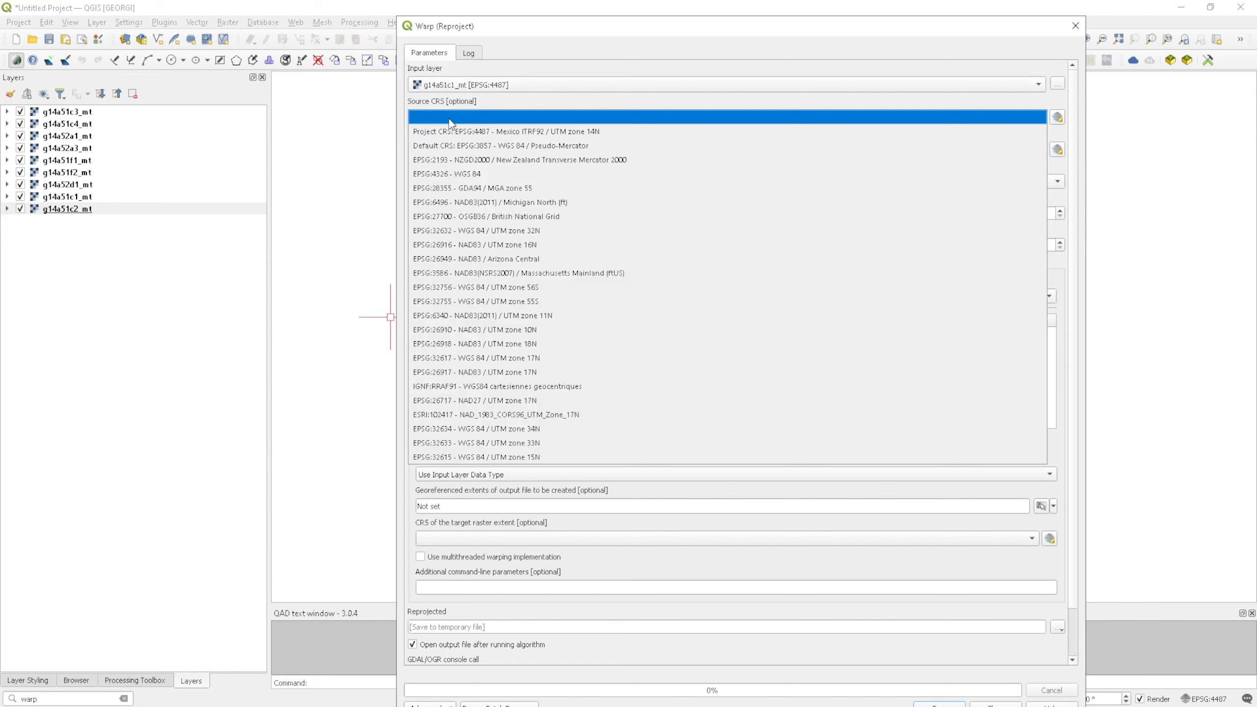
left_click(481, 104)
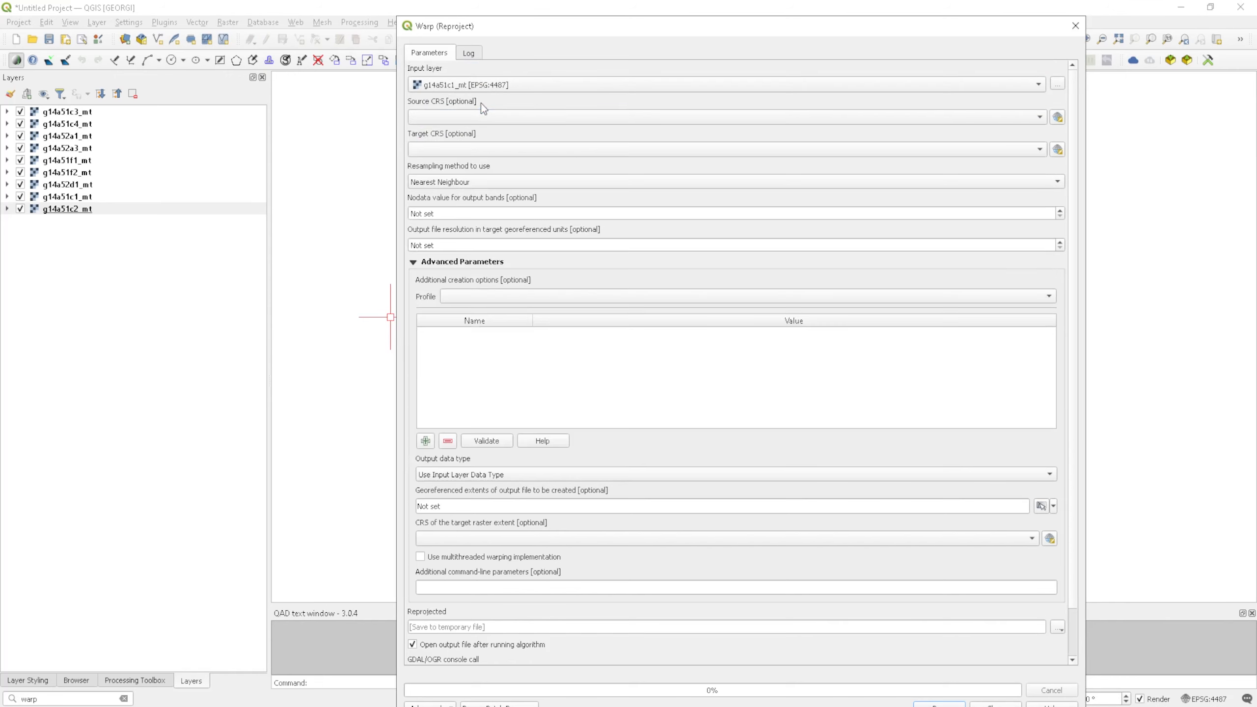
left_click(69, 113)
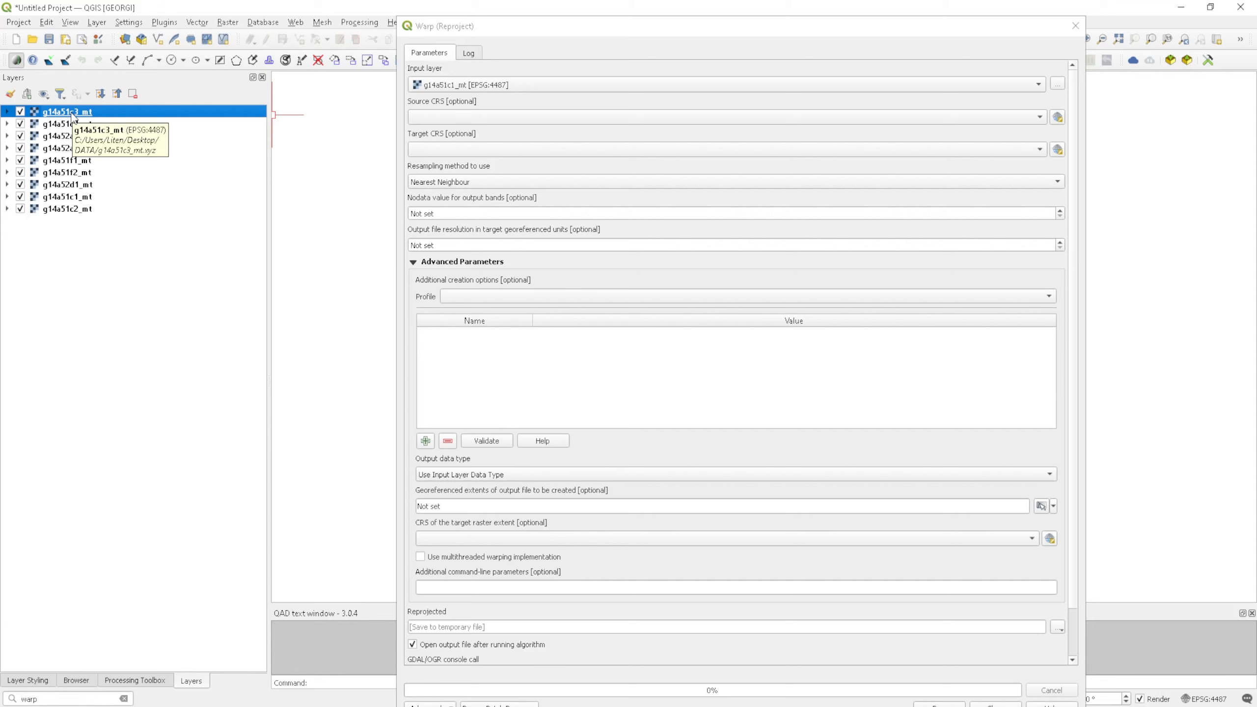
left_click(462, 117)
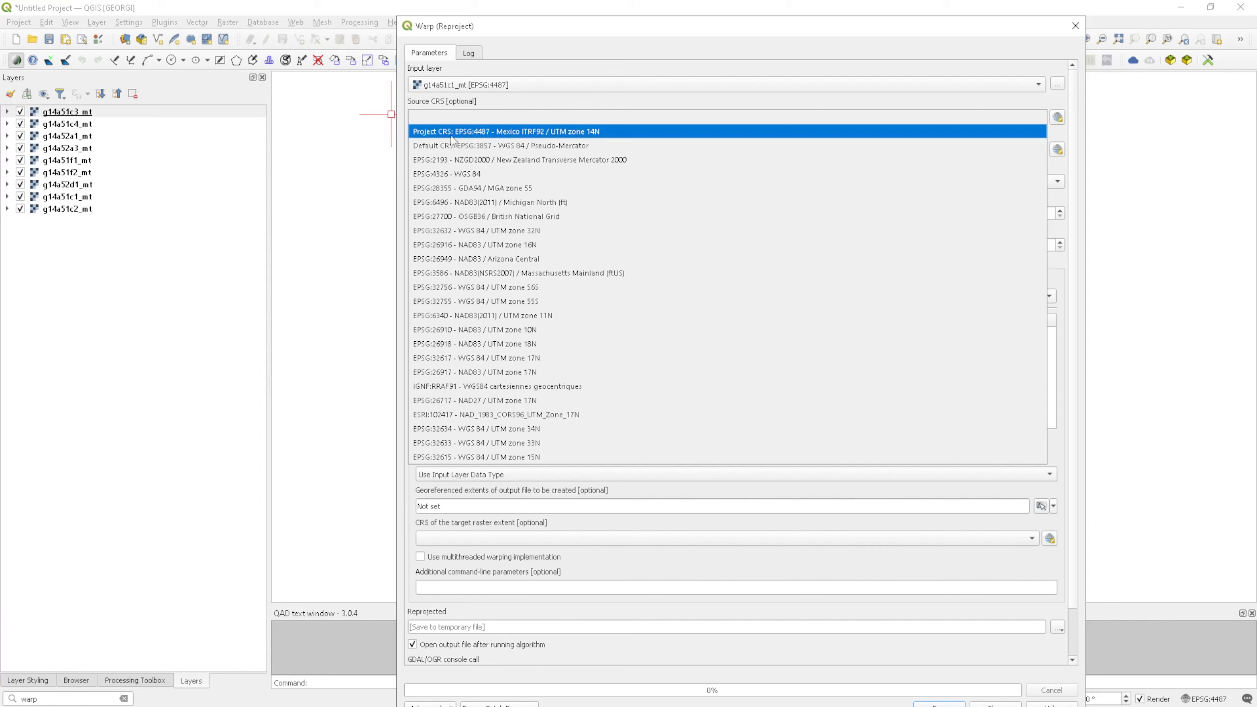
left_click(574, 117)
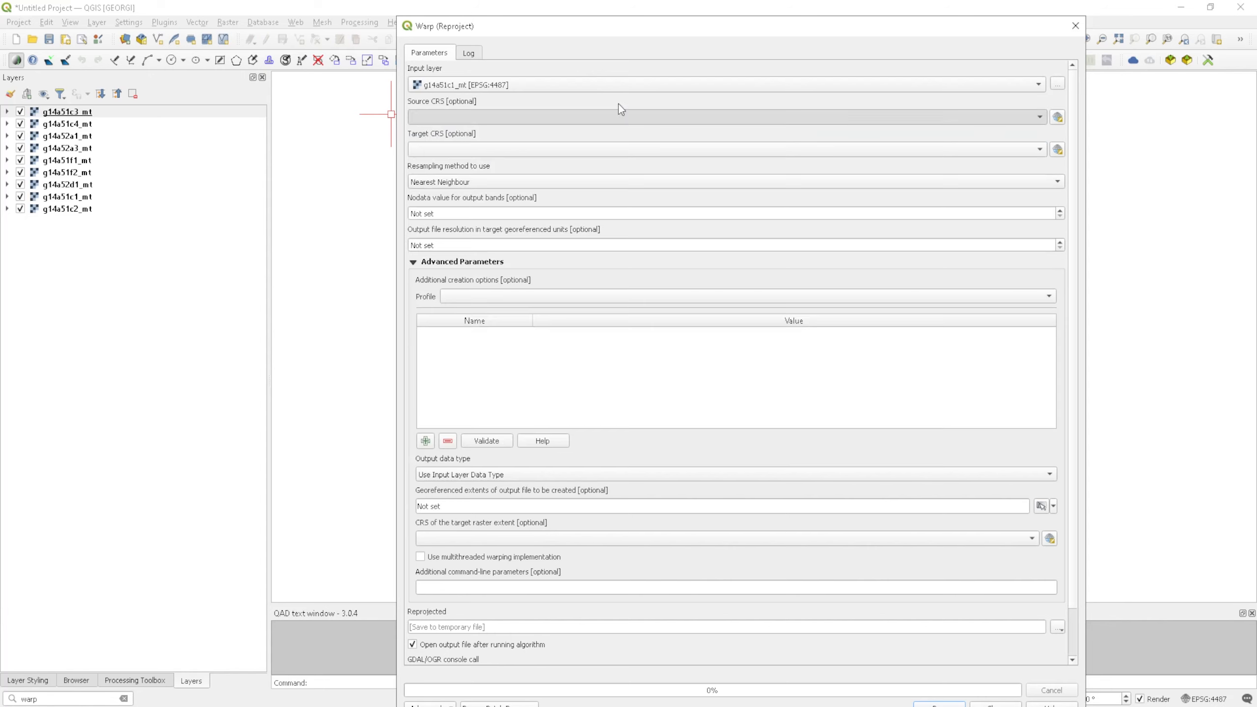
left_click(1058, 117)
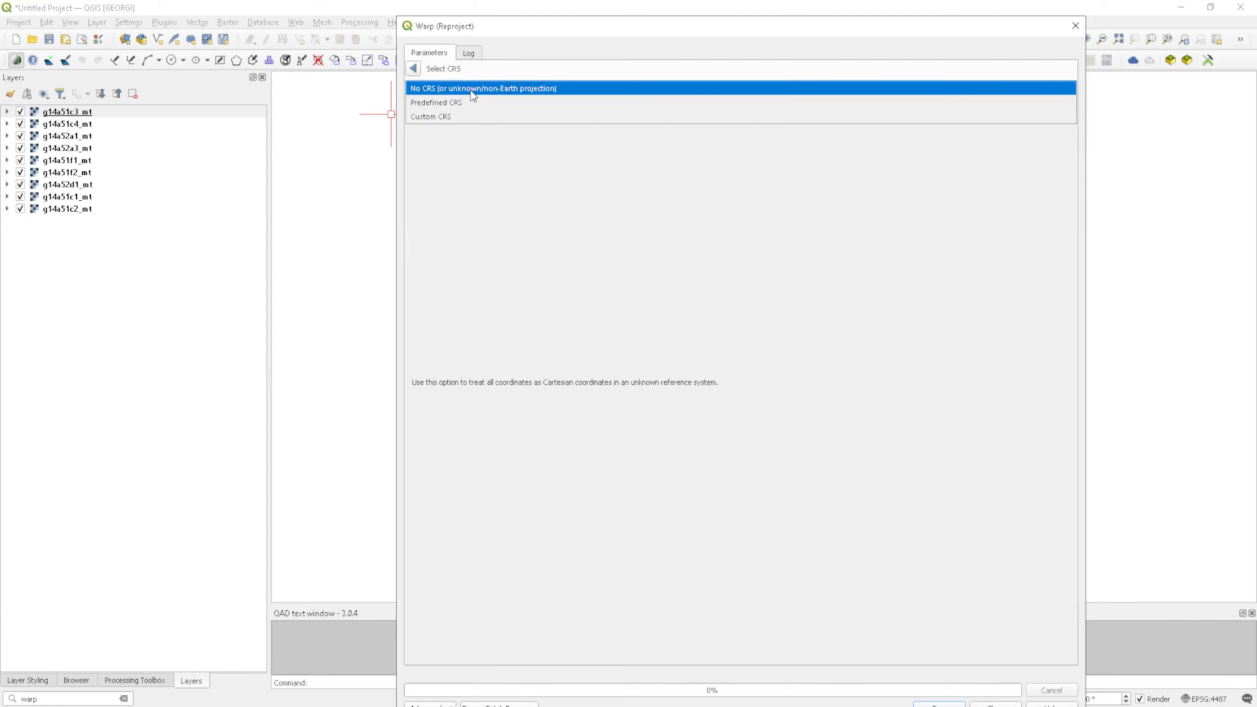
left_click(430, 102)
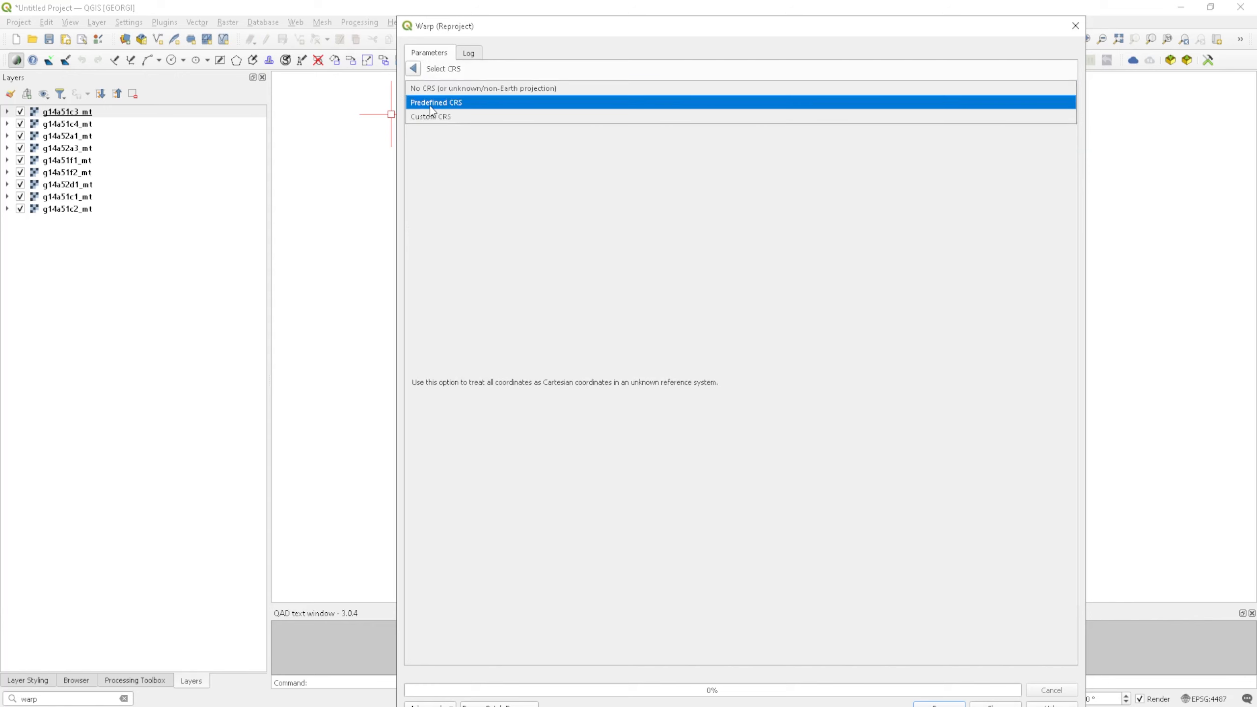
left_click(444, 105)
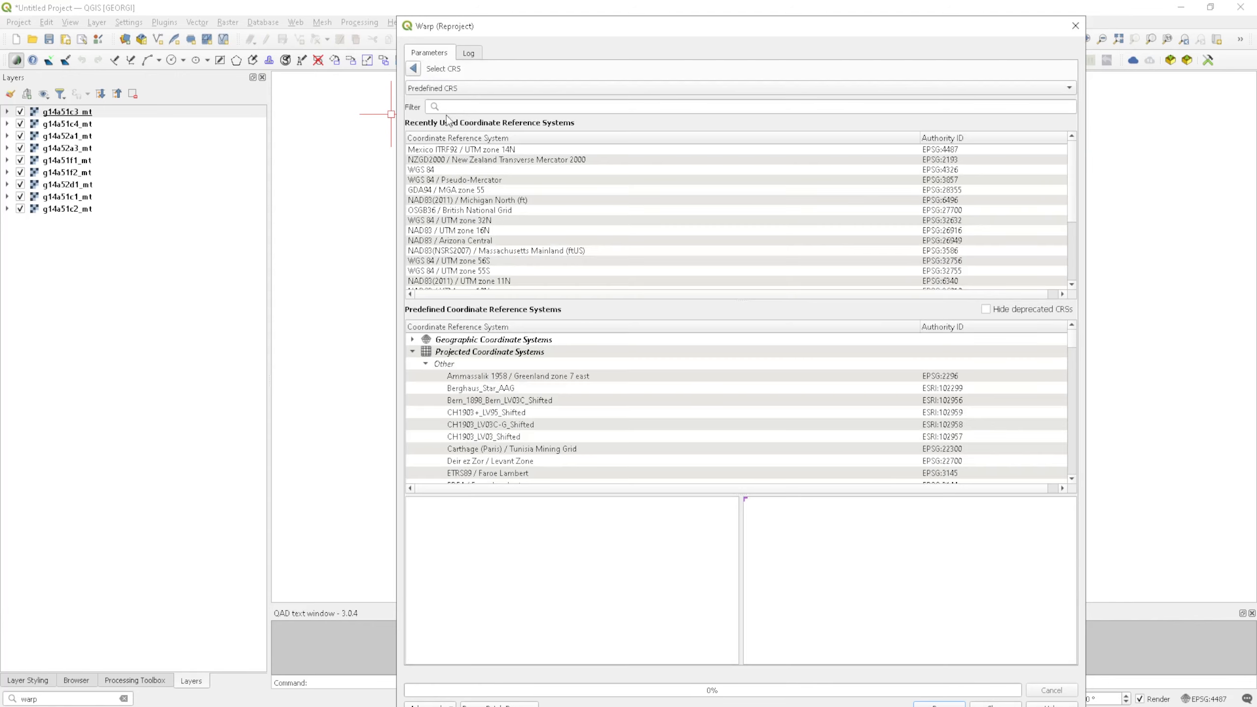
left_click(512, 106)
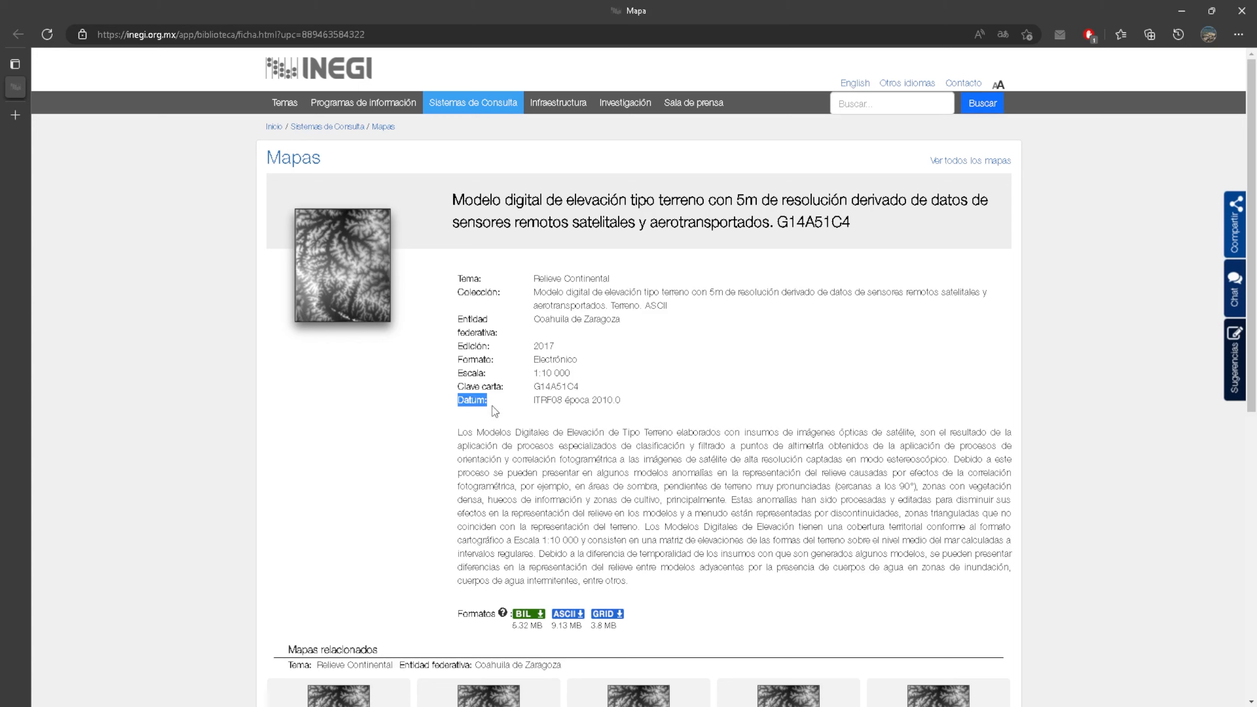
Check the datum of map G14A51C4 on the INEGI web page and return to QGIS.
left_click(471, 403)
left_click_drag(532, 402, 563, 404)
key("alt+Tab")
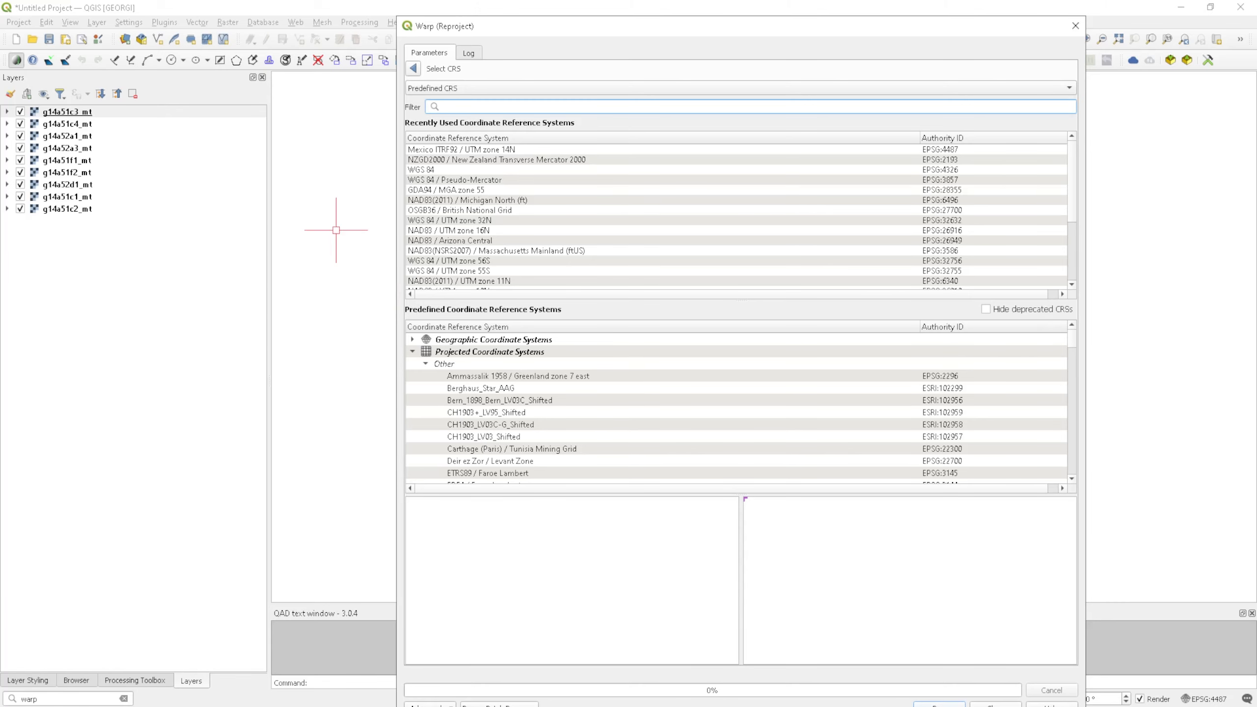
Assign the layer CRS Mexico ITRF92 / UTM zone 14N (EPSG:4487) to all nine terrain layers.
right_click(73, 111)
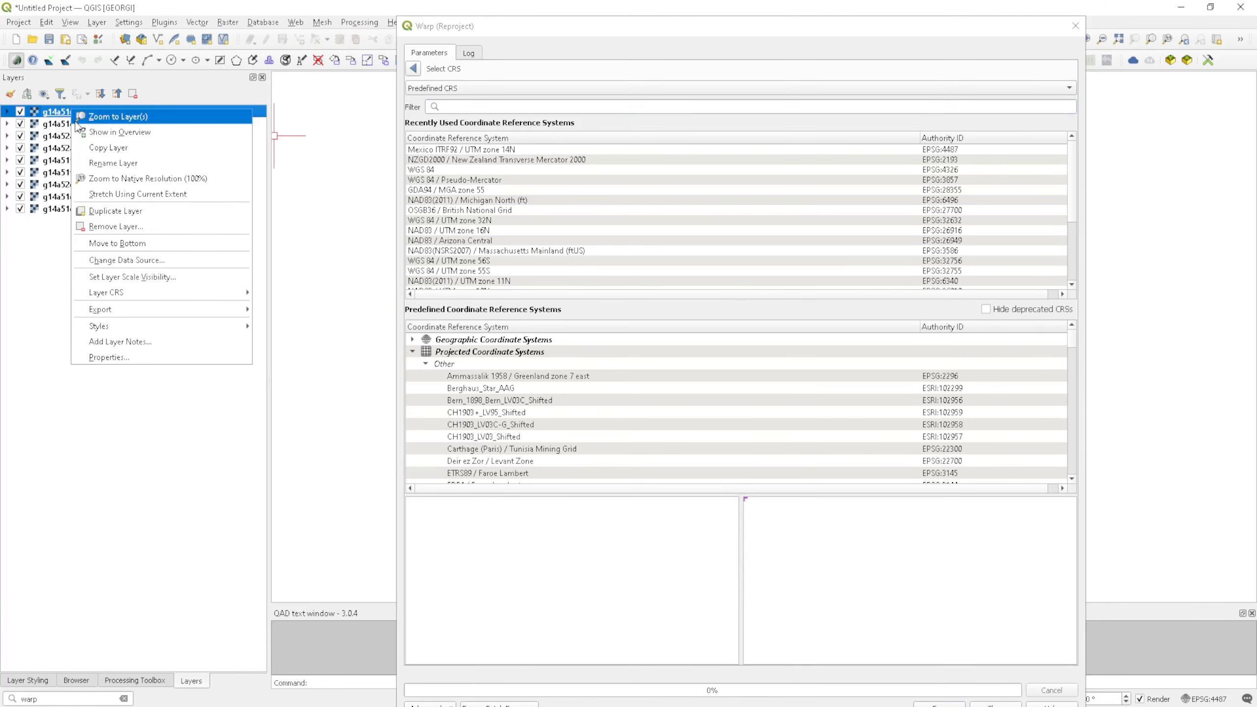
left_click(52, 214, "shift")
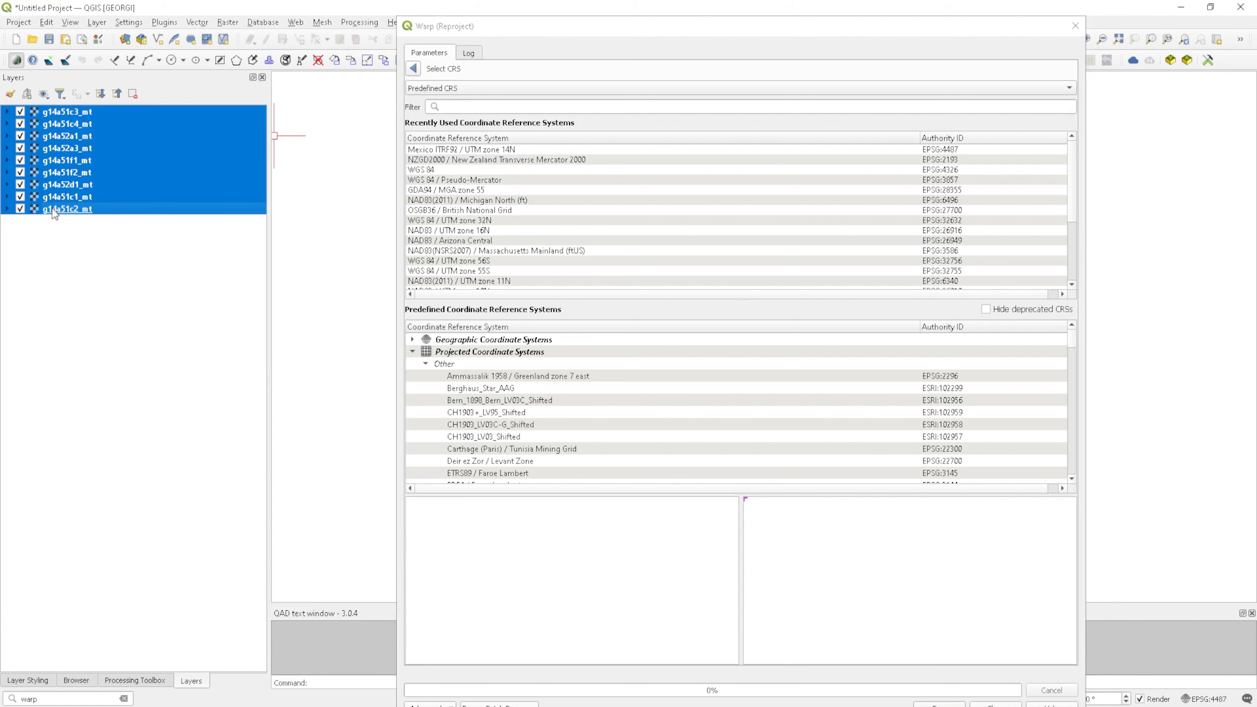
right_click(70, 139)
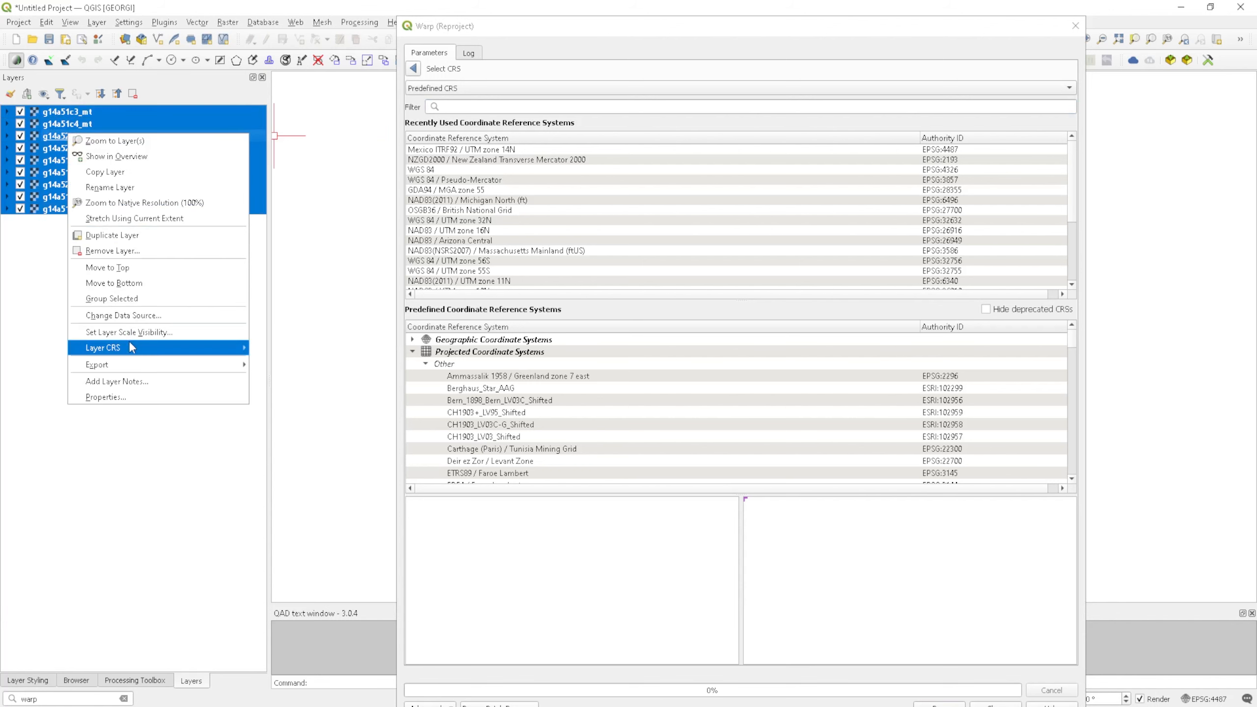
mouse_move(130, 351)
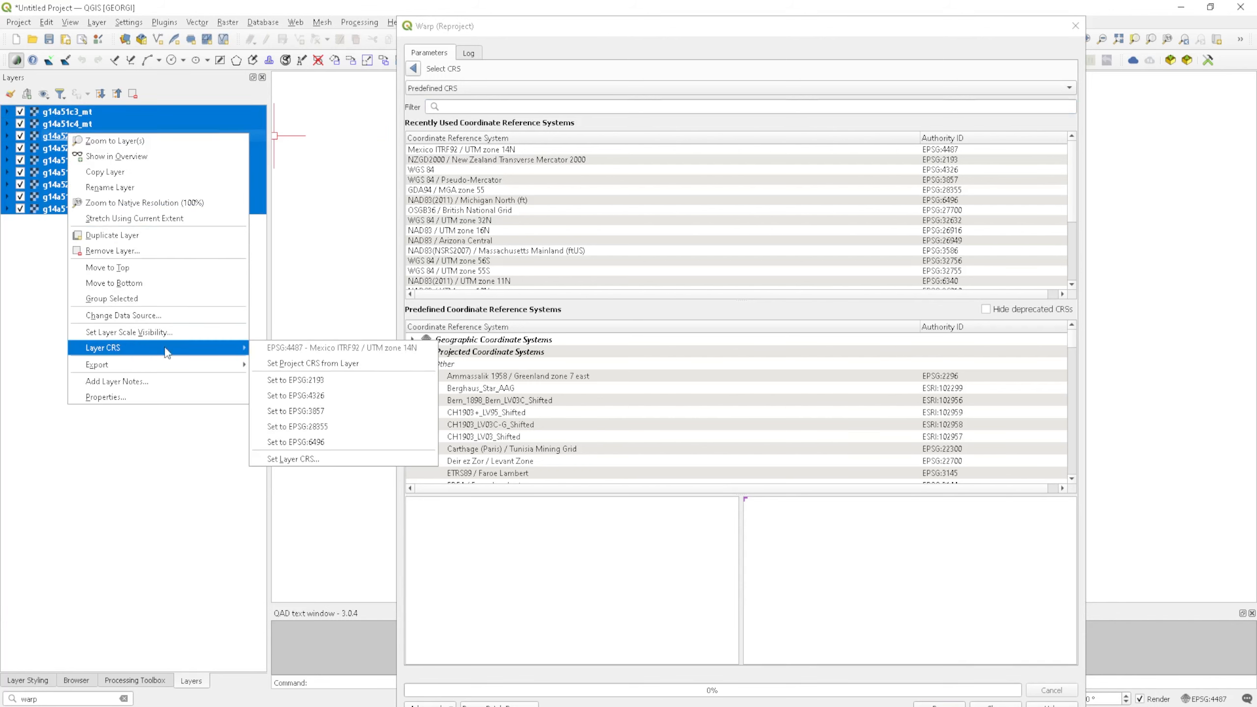
left_click(293, 459)
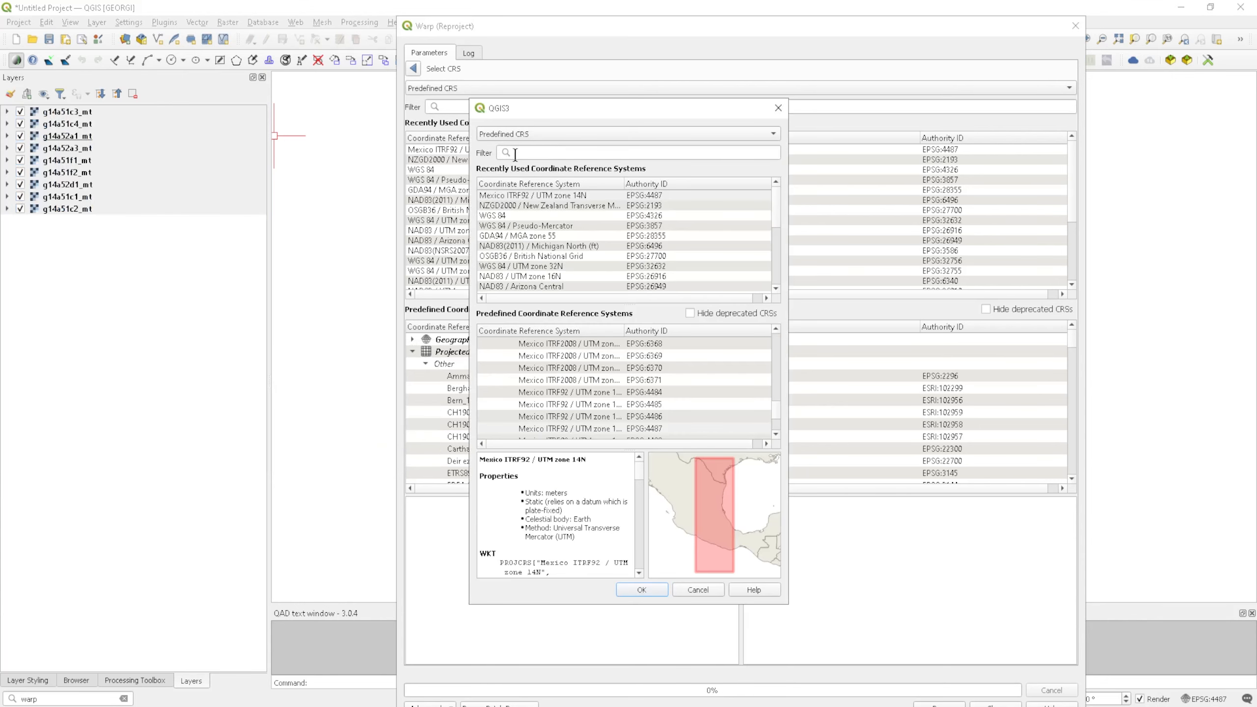
left_click(533, 197)
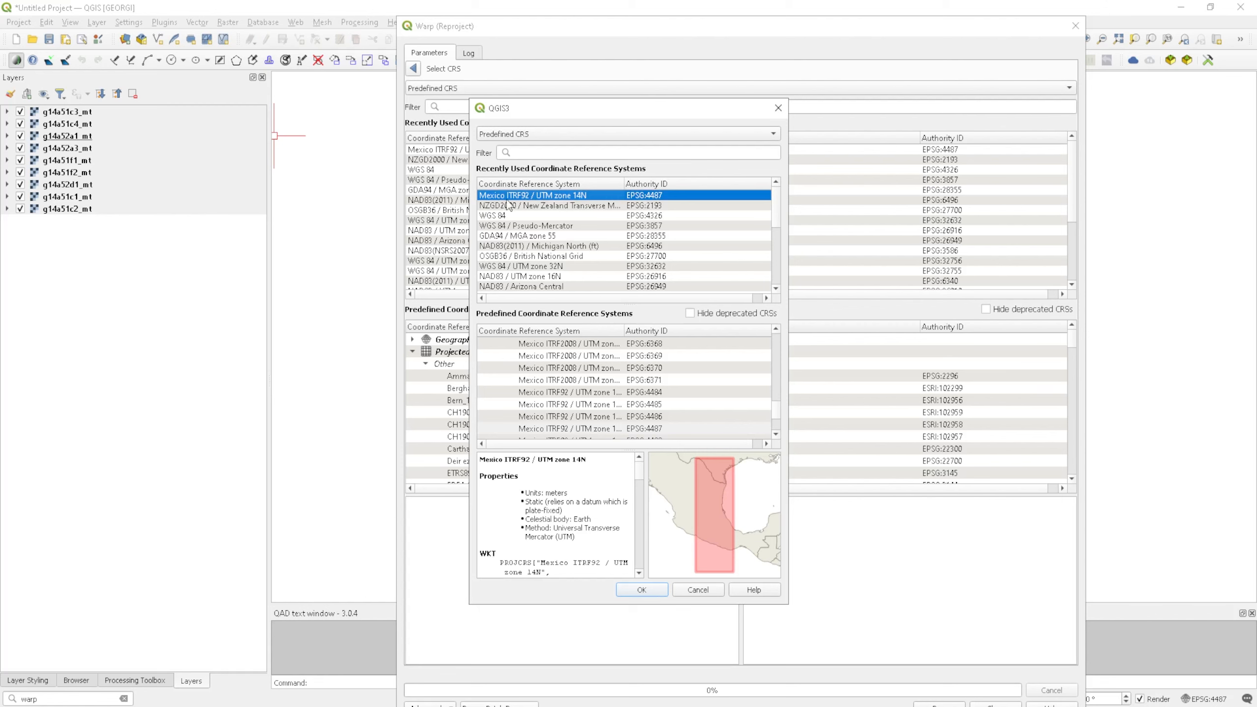
left_click(642, 590)
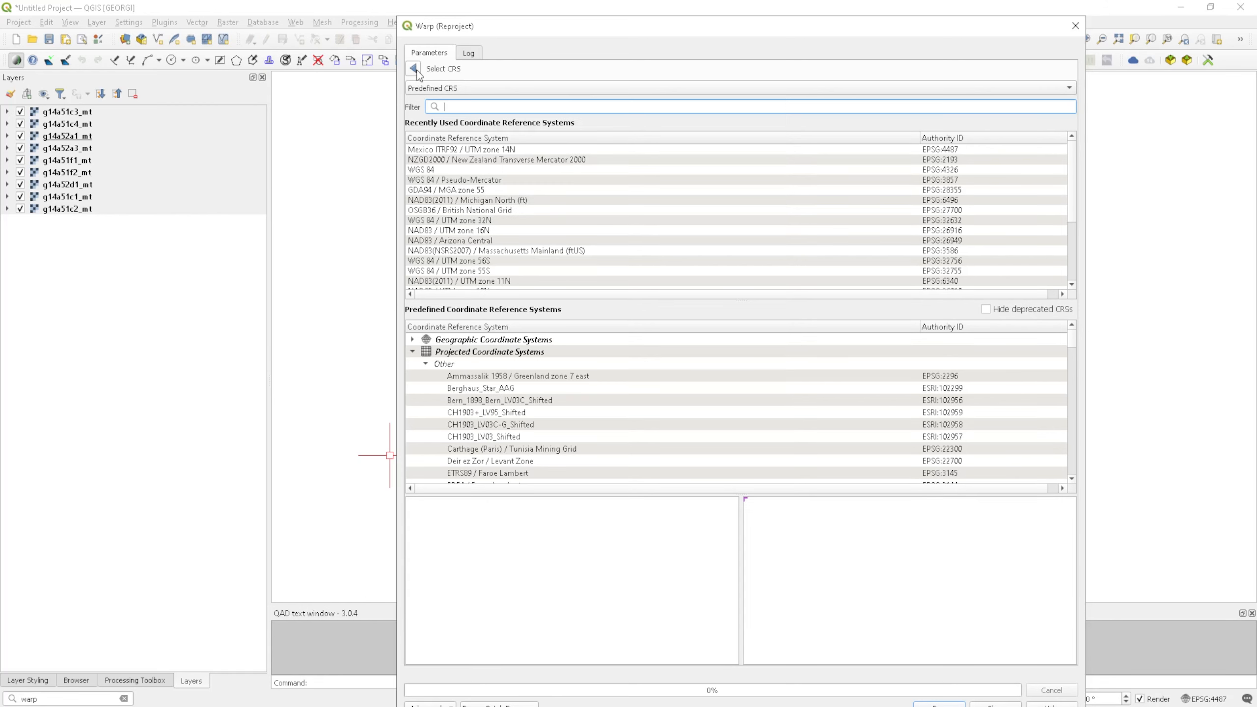
Set both the source and target CRS of the reprojection to the project CRS, EPSG:4487 - Mexico ITRF92 / UTM zone 14N.
left_click(413, 68)
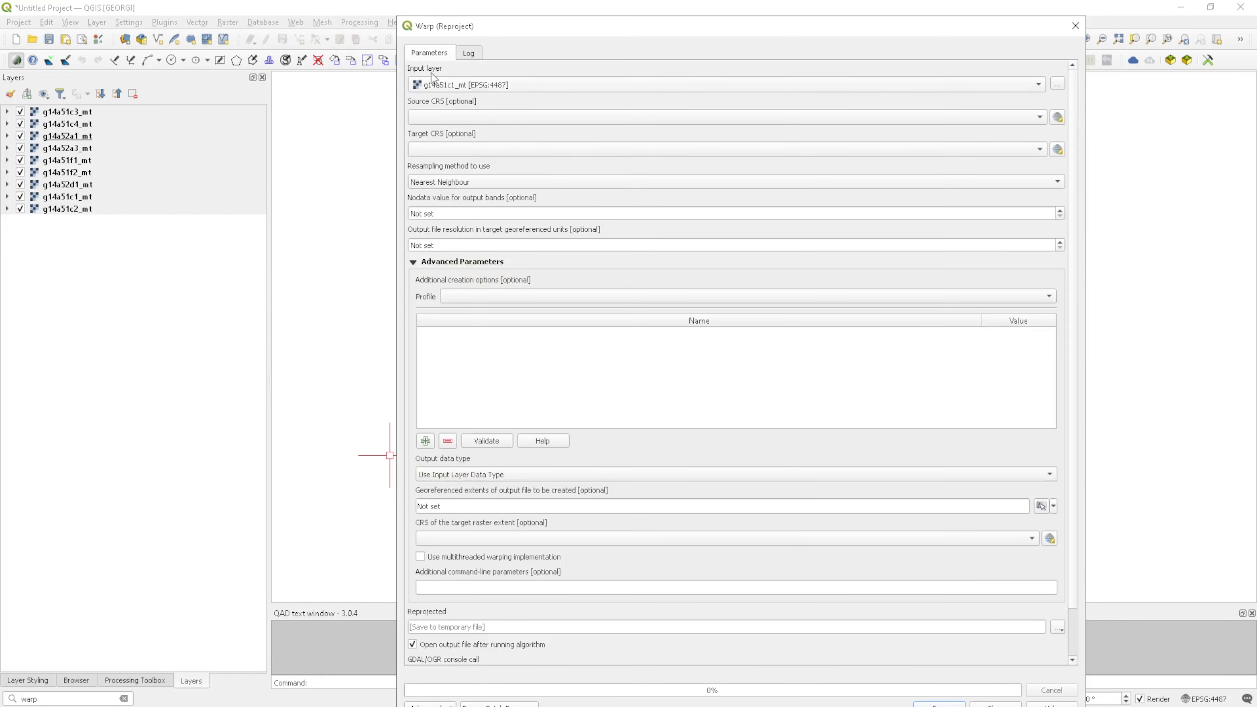
left_click(426, 117)
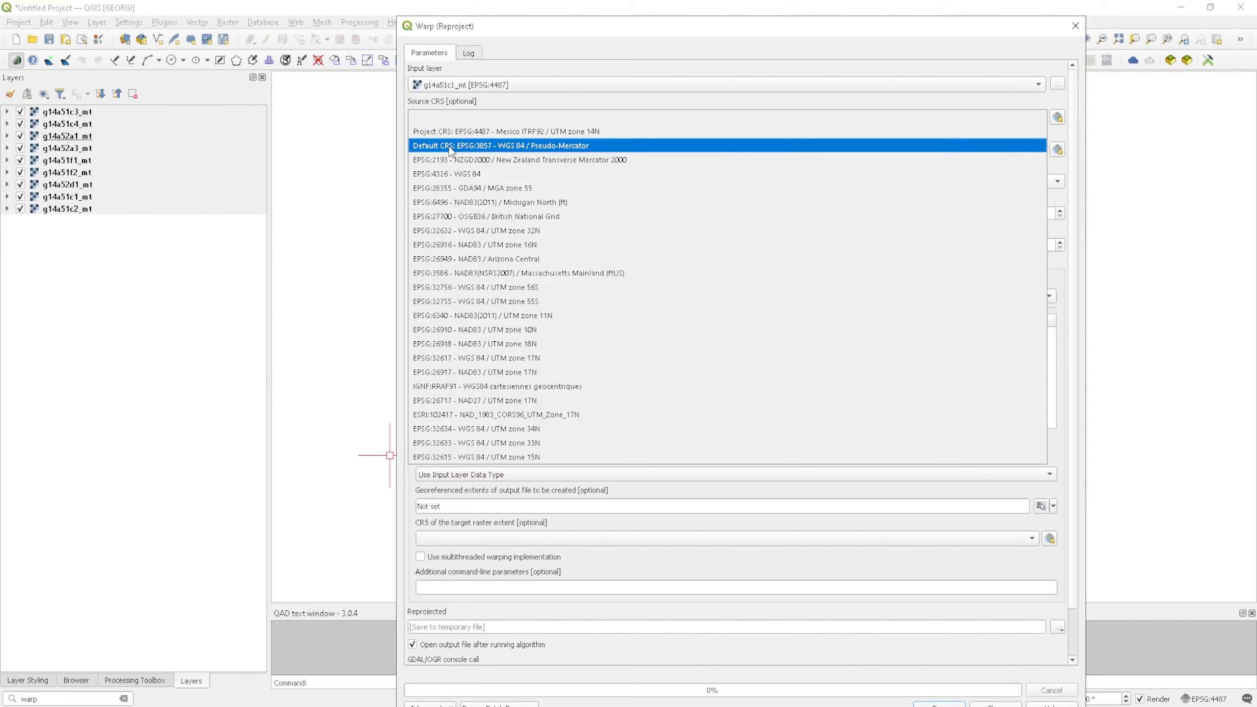
left_click(458, 132)
left_click(511, 150)
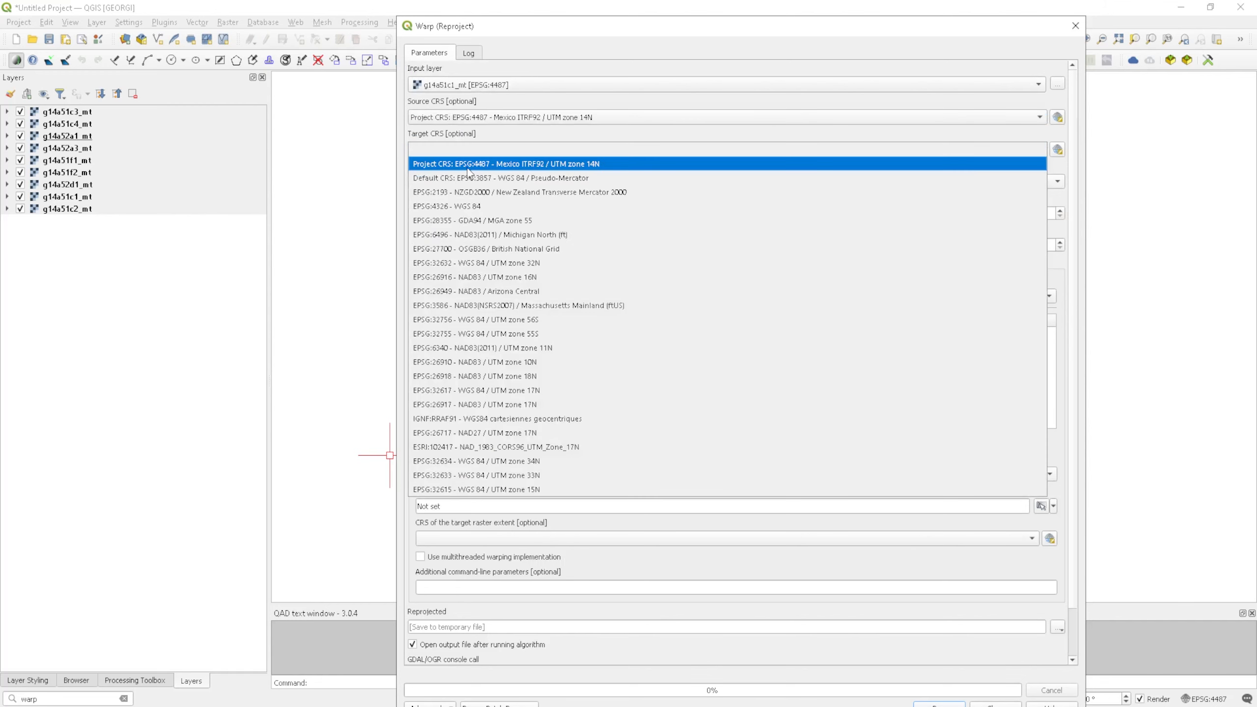
left_click(511, 164)
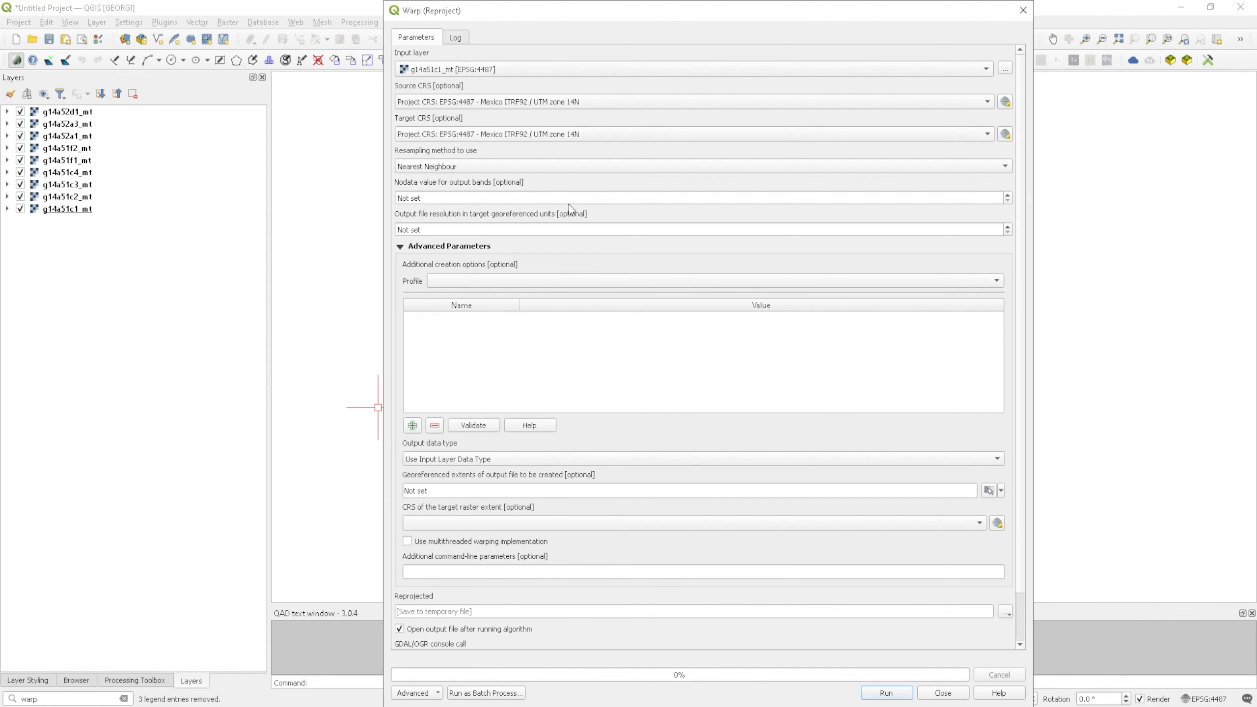
Save the reprojected output as the TIF file DTM1 in the DATA folder and run the reprojection of g14a51c1_mt.
scroll(443, 586, "down", 2)
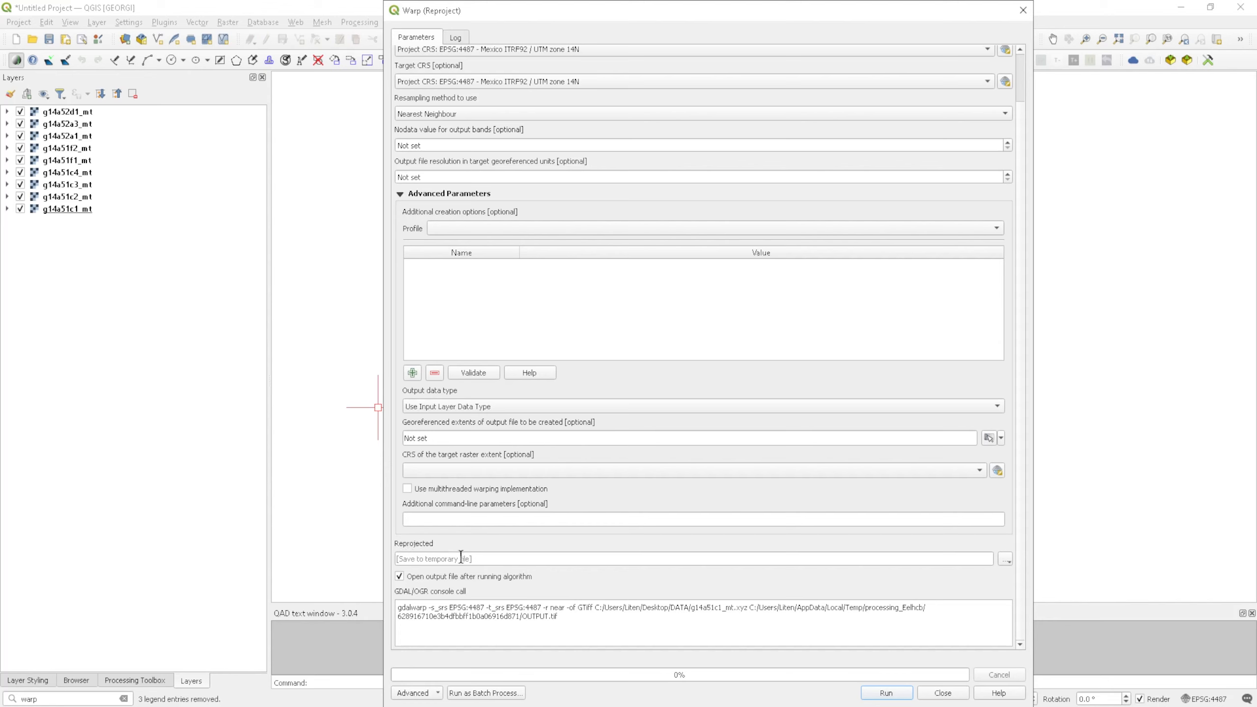
left_click(1005, 562)
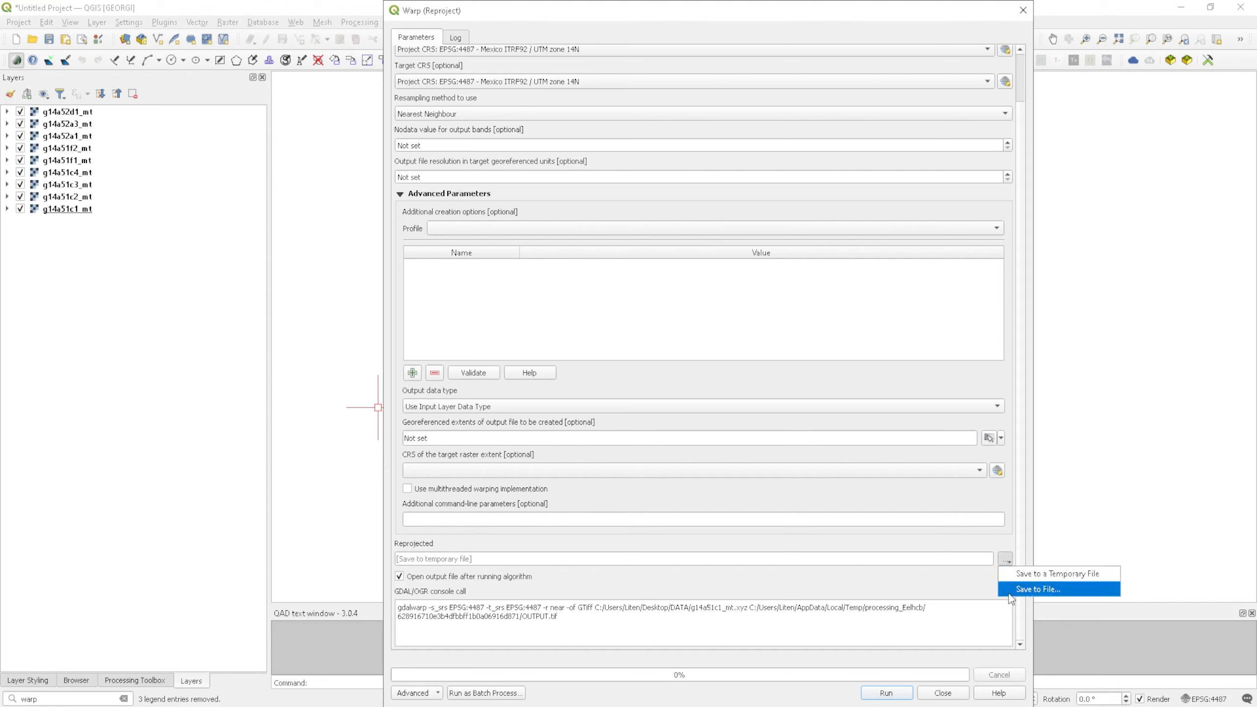
left_click(1038, 590)
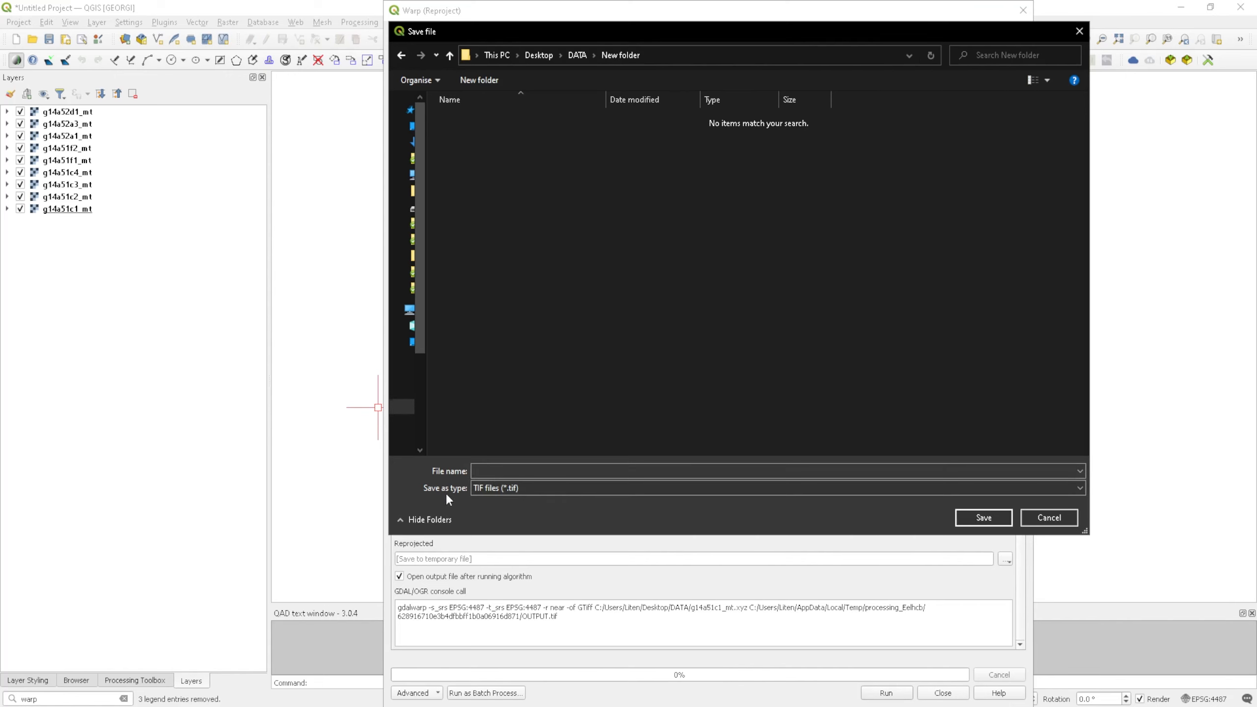
left_click(511, 491)
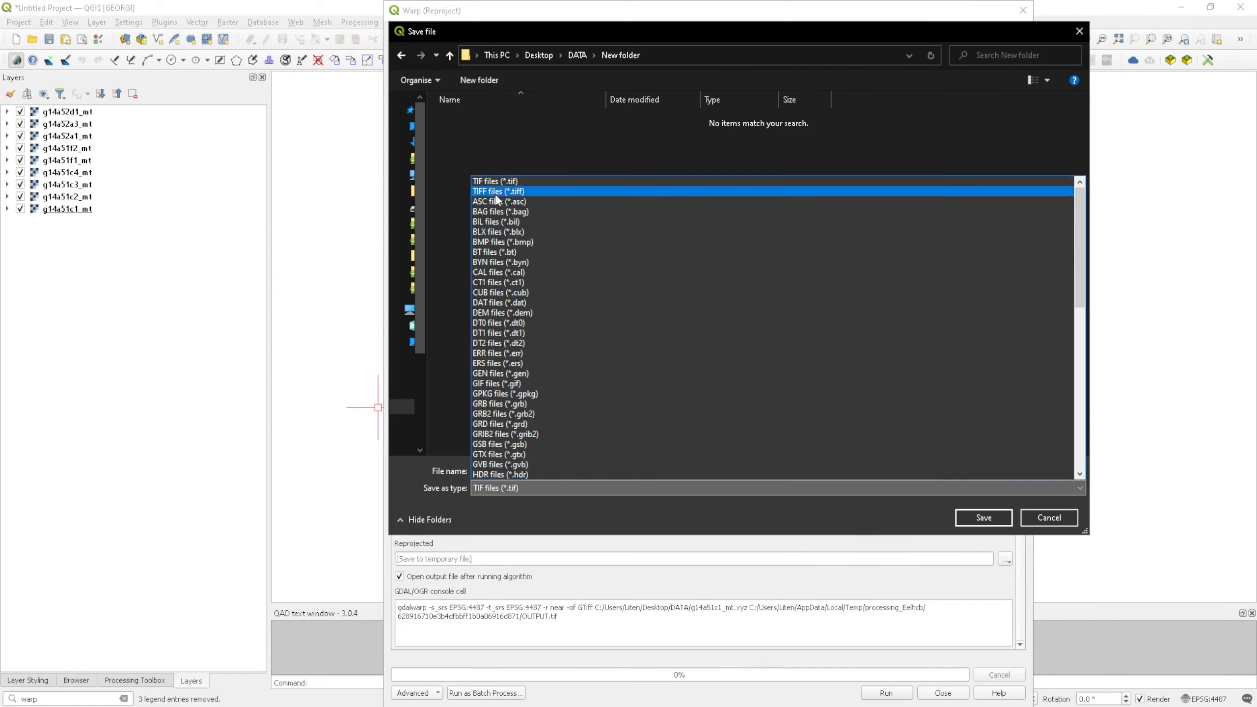
scroll(514, 454, "down", 7)
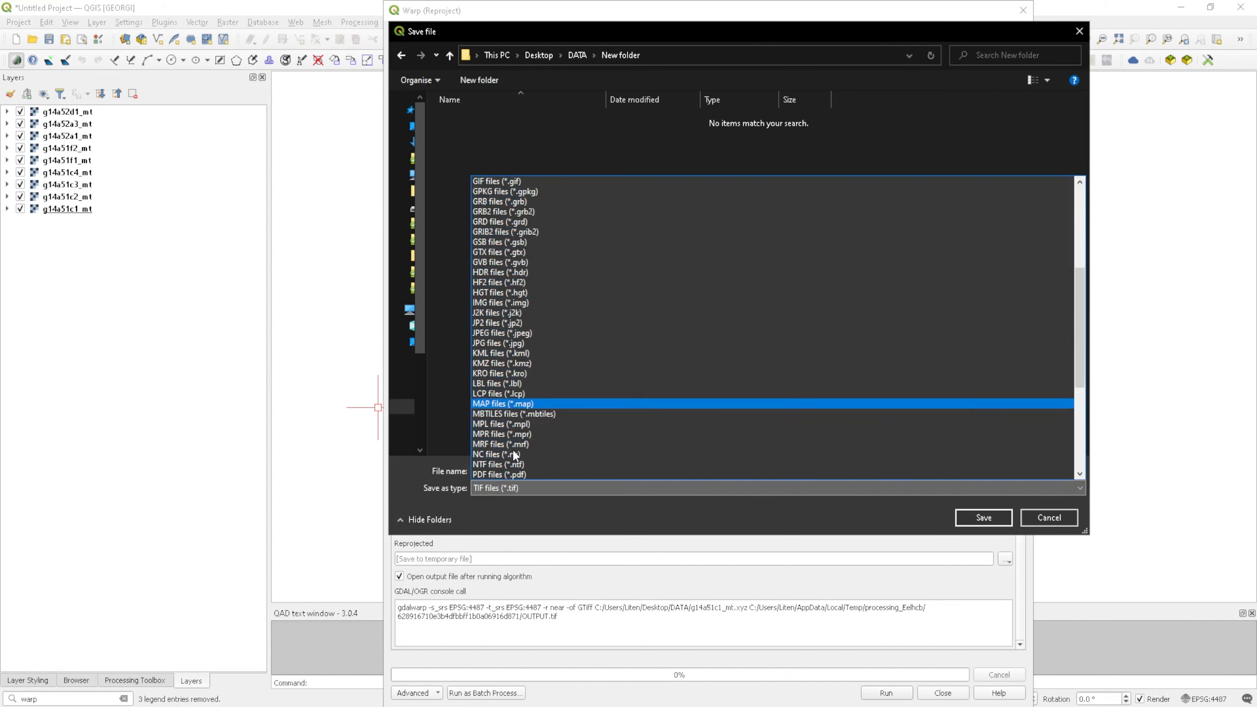
scroll(514, 436, "down", 3)
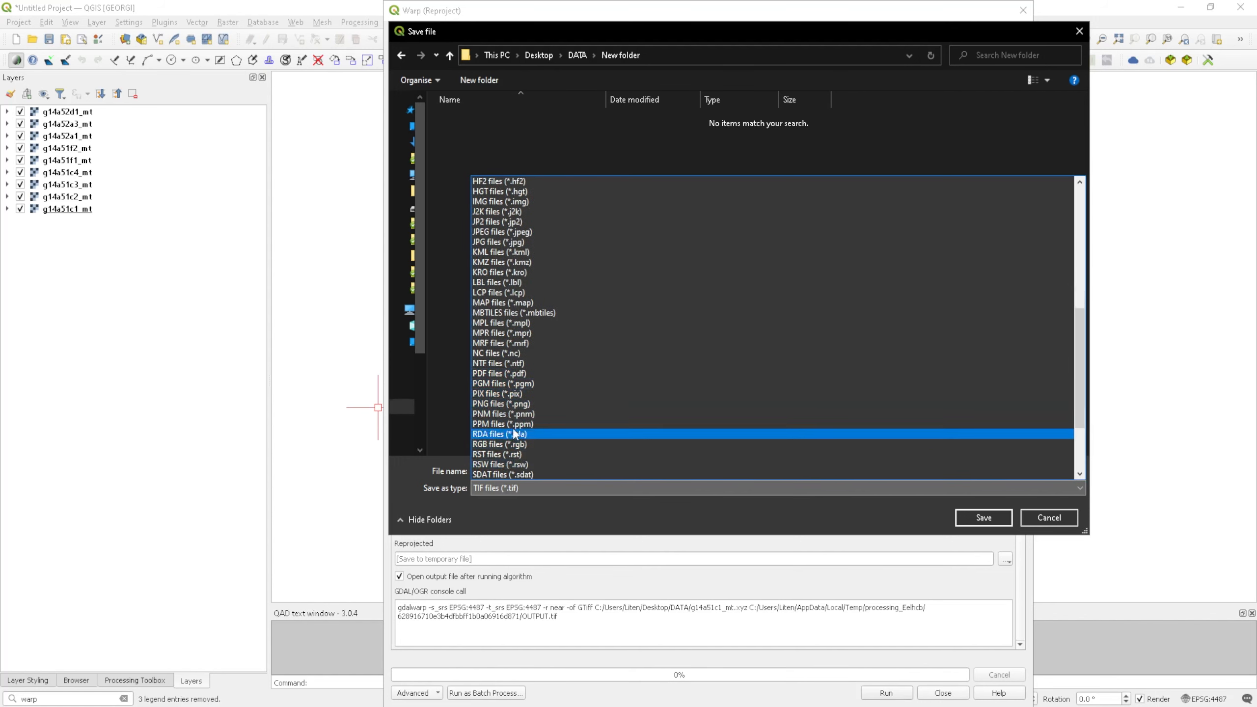
scroll(515, 434, "up", 10)
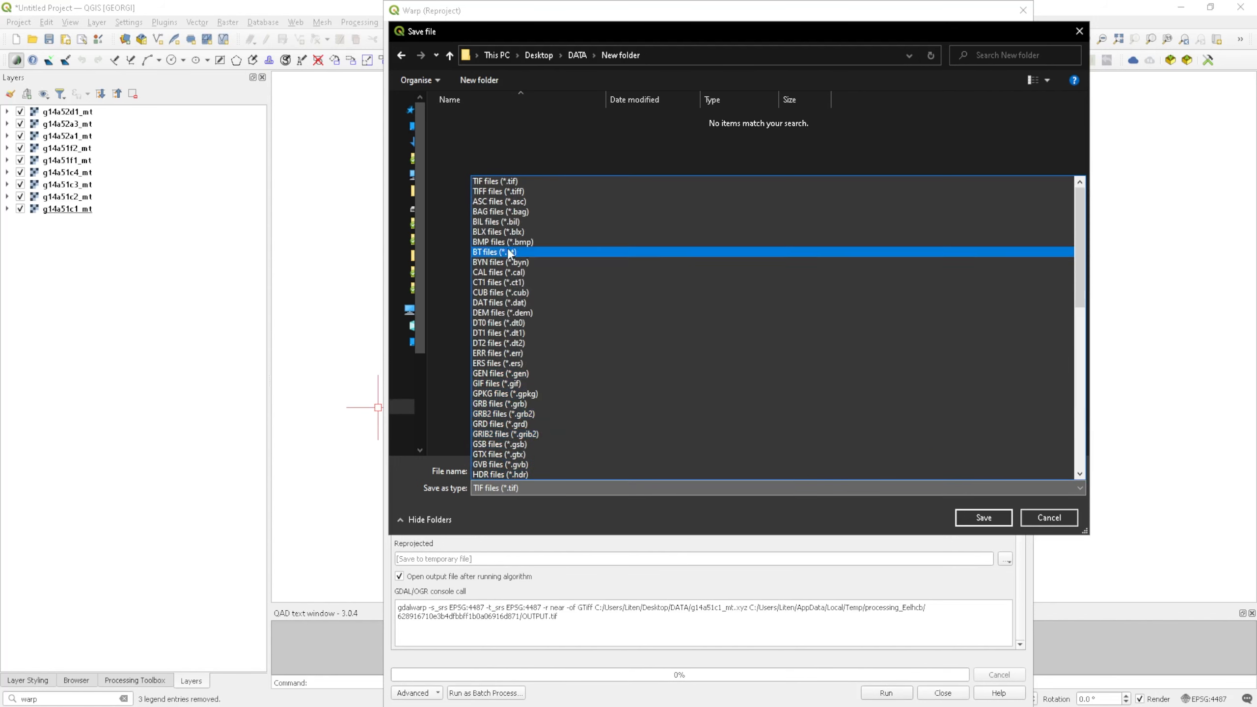
left_click(498, 182)
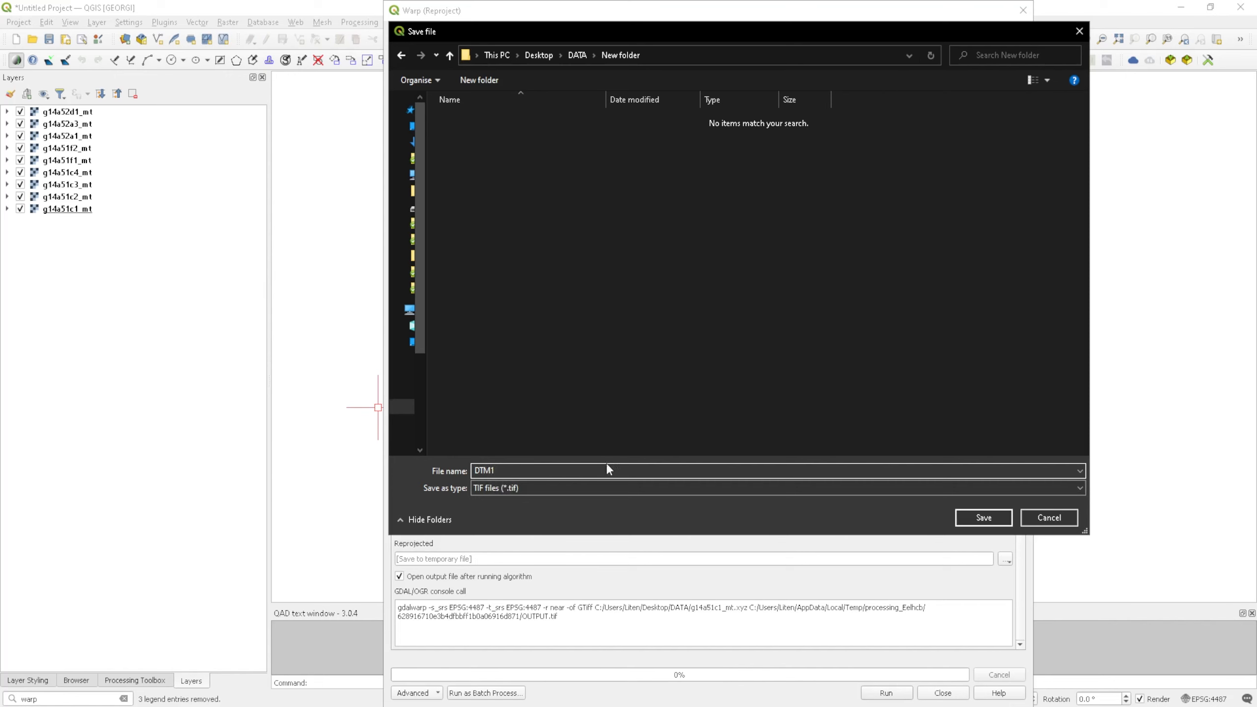
key("Return")
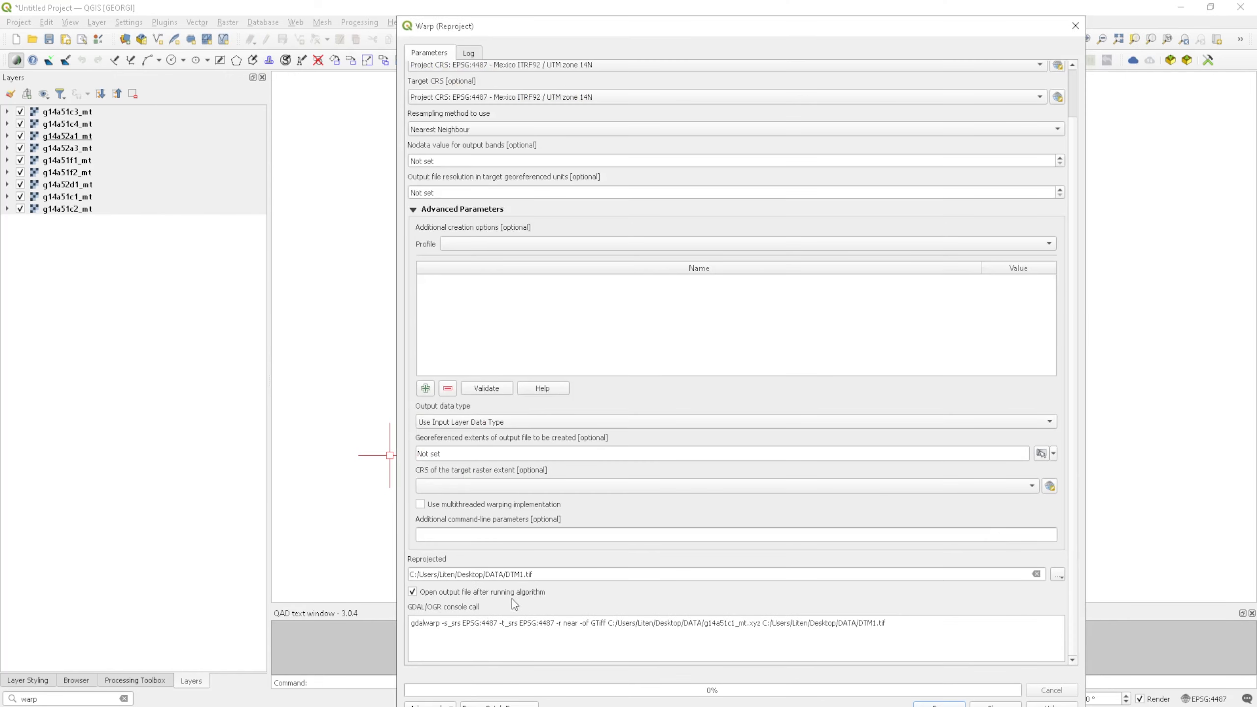
mouse_move(481, 29)
left_mouse_down()
mouse_move(473, 62)
mouse_move(470, 46)
left_mouse_up()
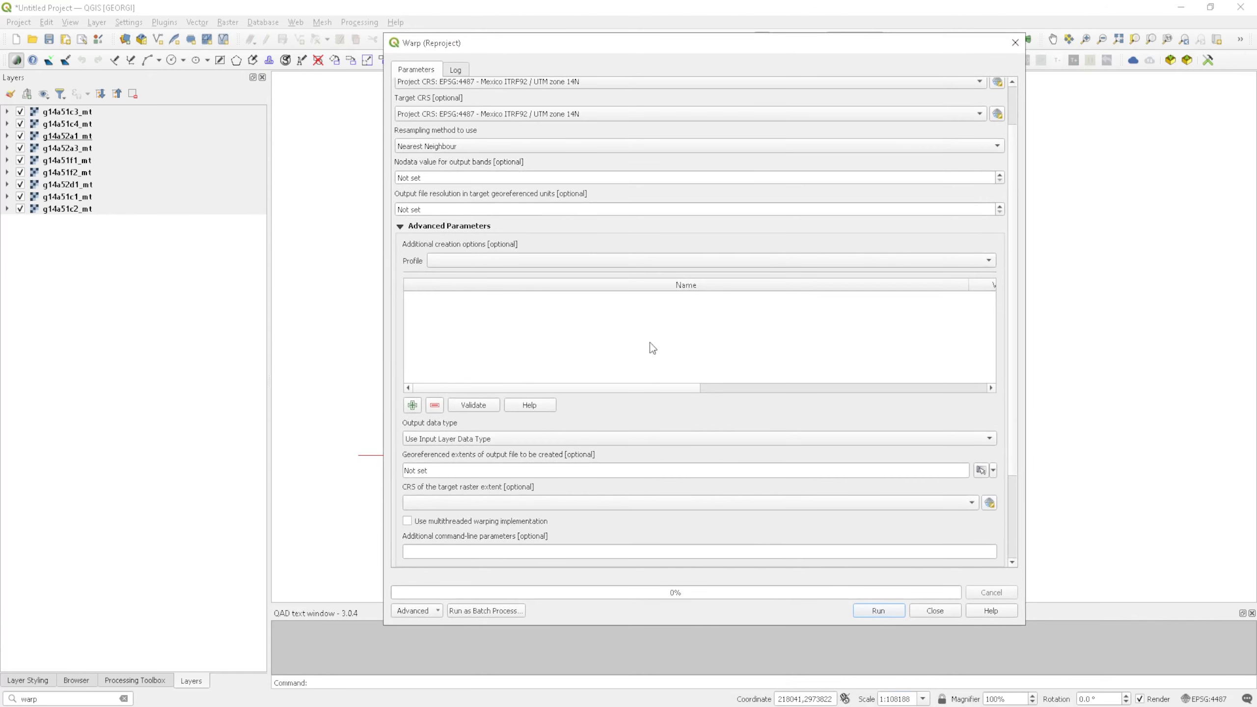
left_click(876, 610)
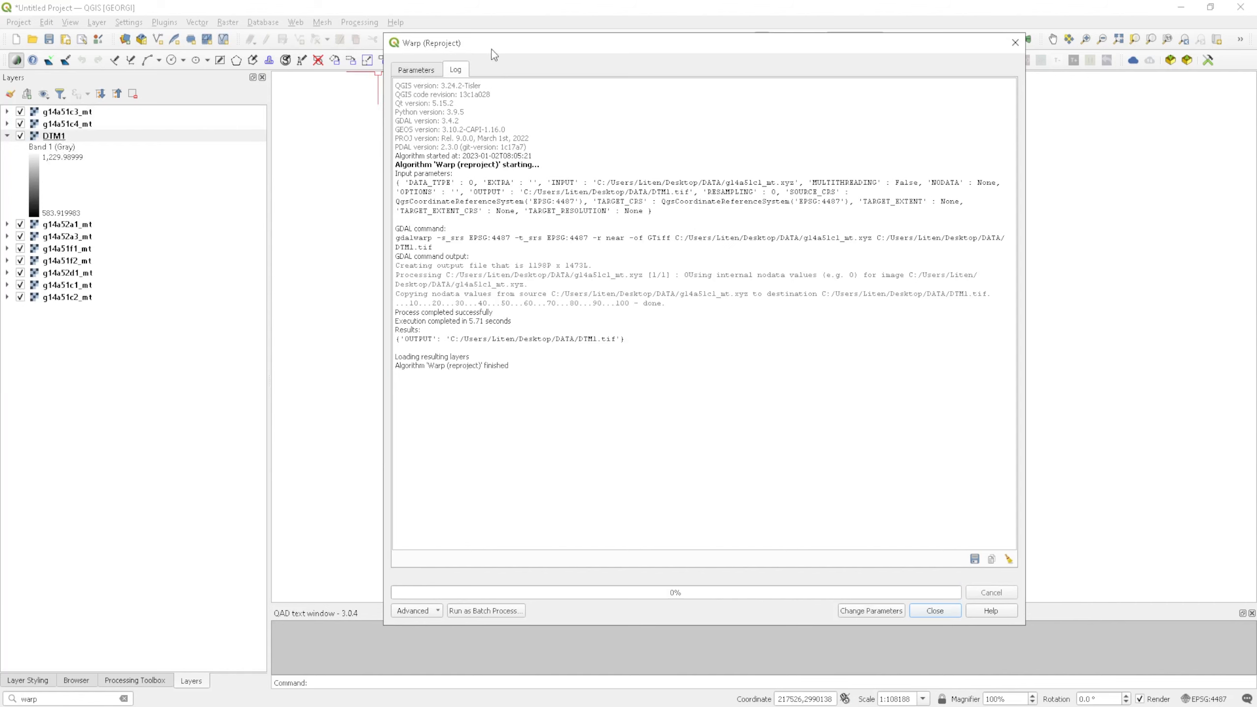
Return to the reprojection parameters and choose g14a51c2_mt as the input layer.
left_click(411, 70)
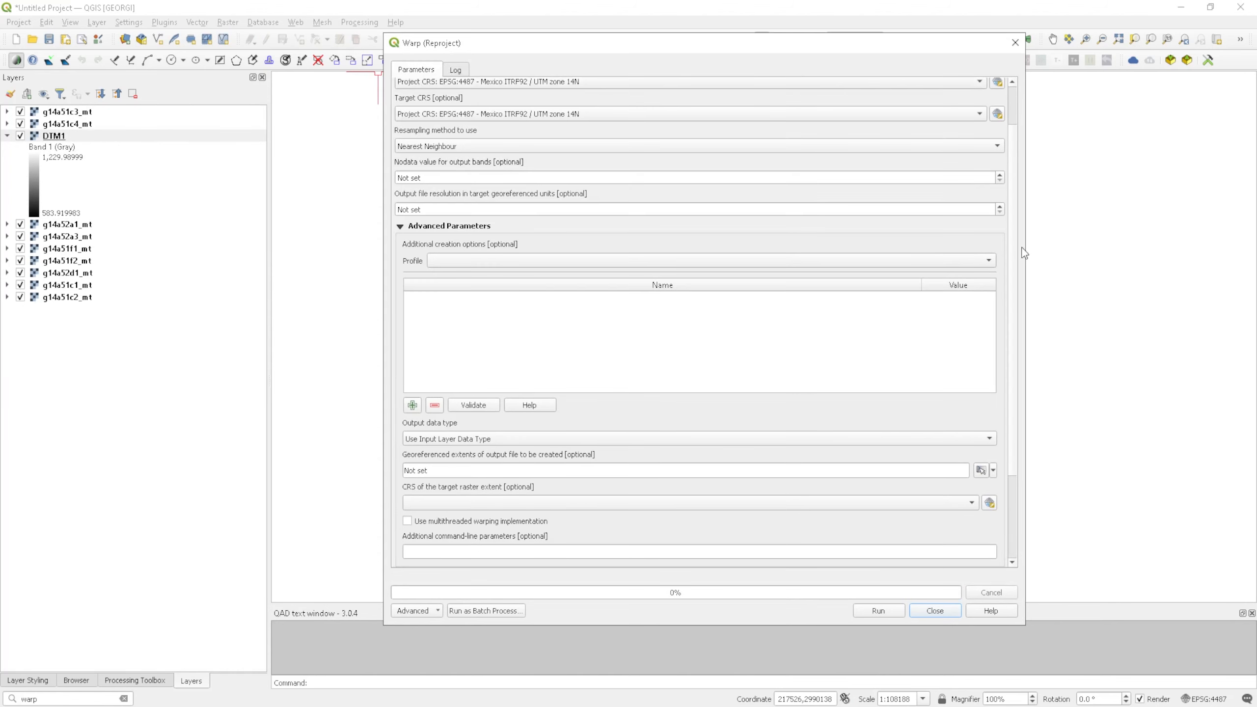
scroll(995, 246, "up", 2)
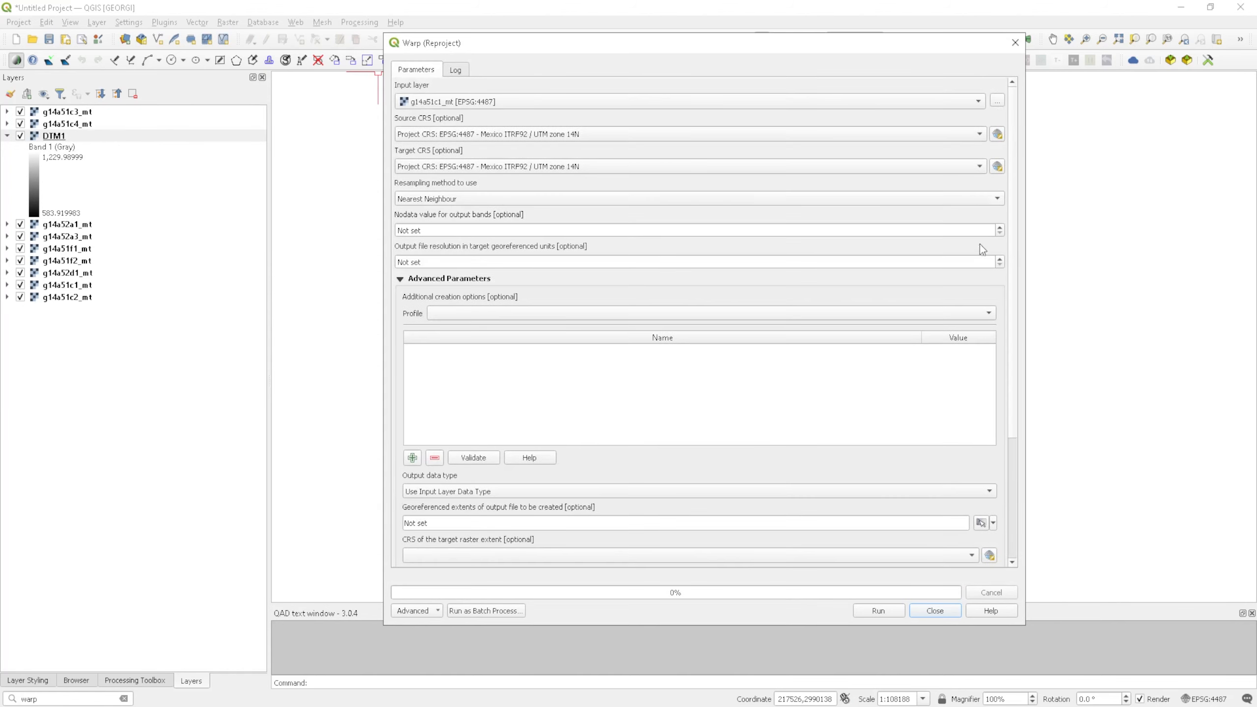
left_click(445, 104)
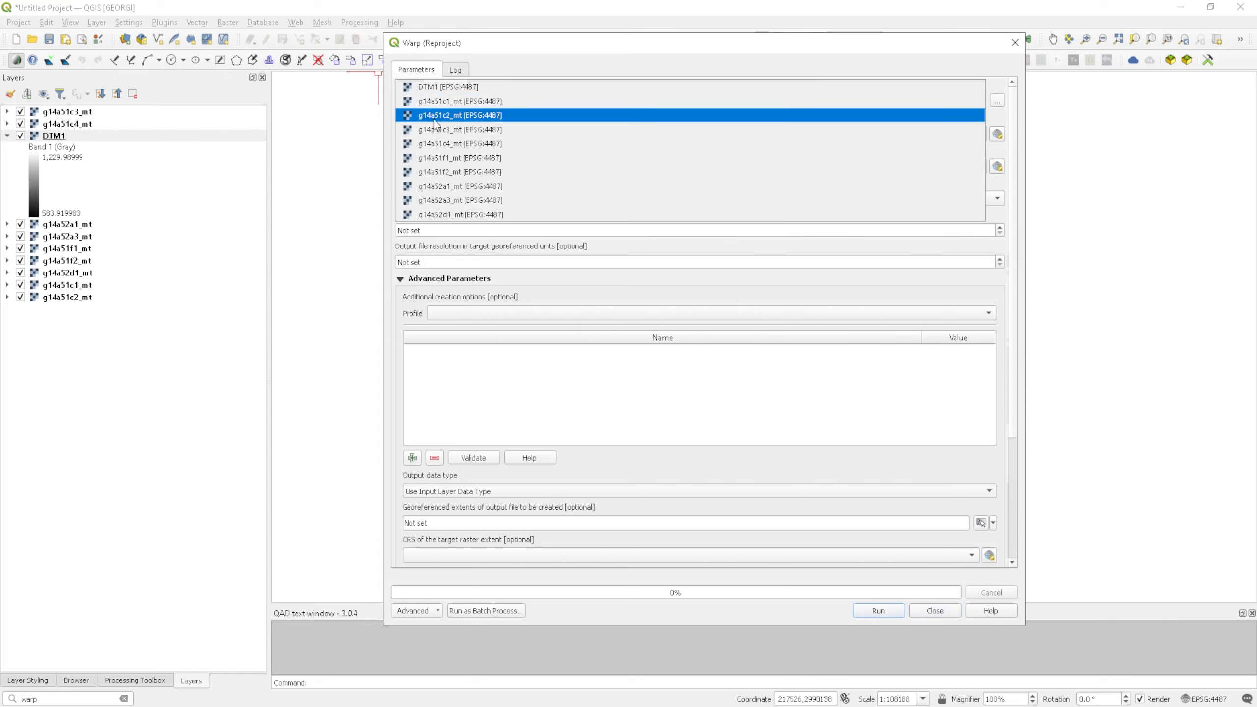
left_click(457, 117)
scroll(639, 473, "down", 5)
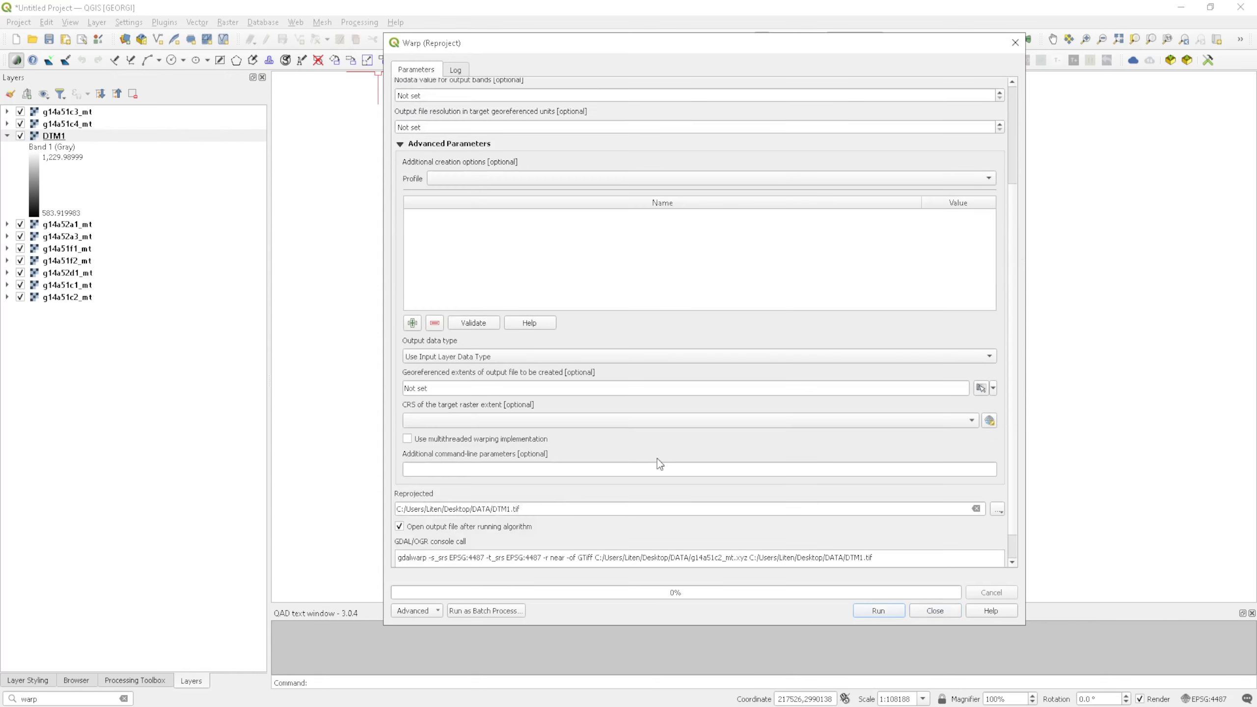
Change the reprojected output file name to DTM2.tif in the DATA folder and run the algorithm.
left_click(505, 510)
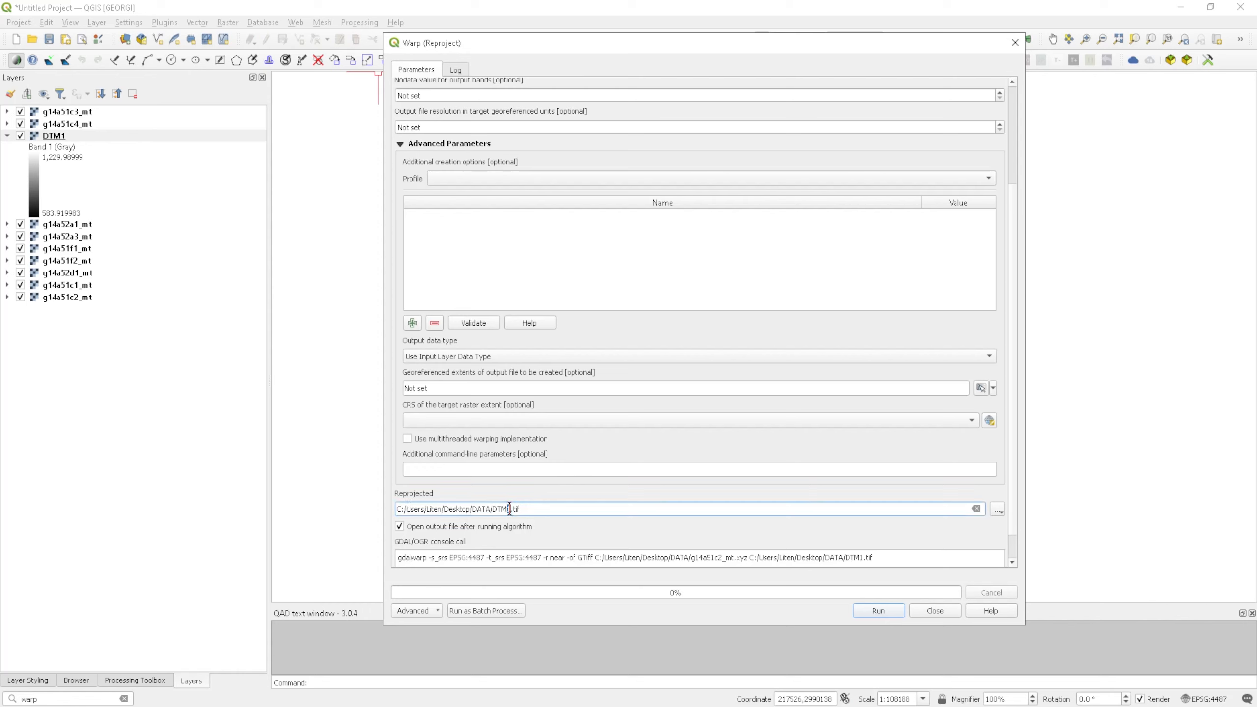
key("BackSpace")
type("2")
left_click(997, 509)
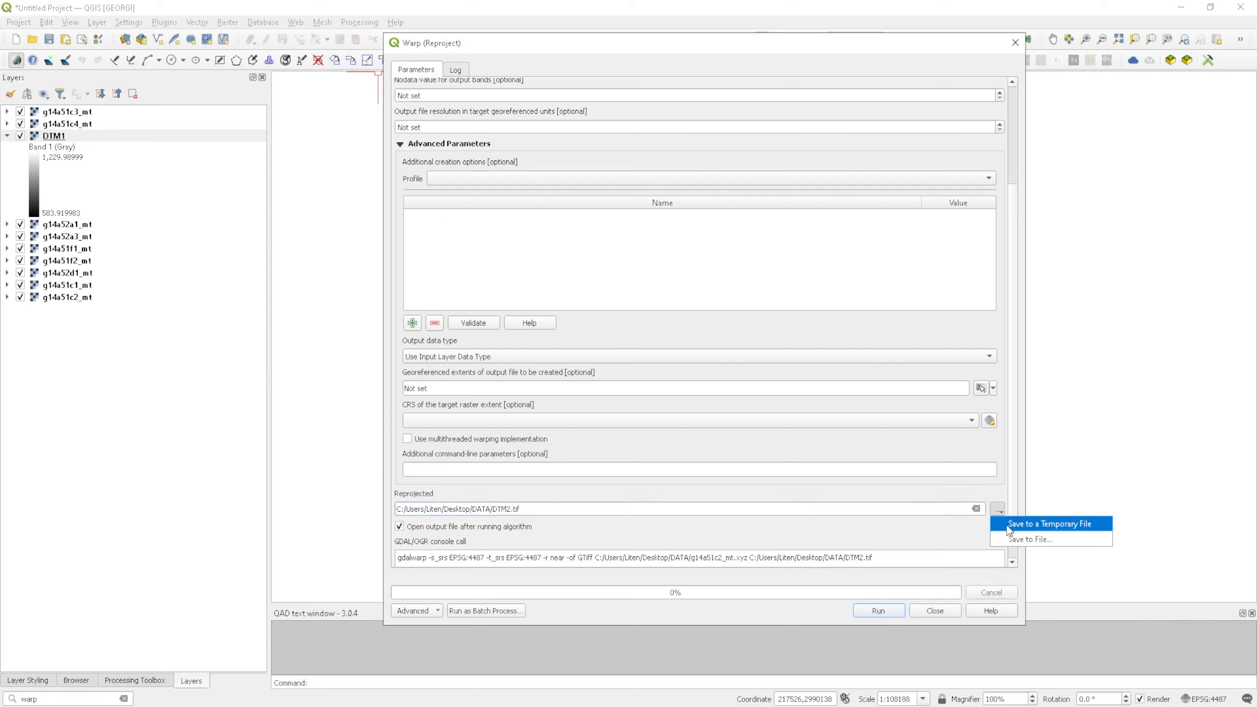
left_click(892, 534)
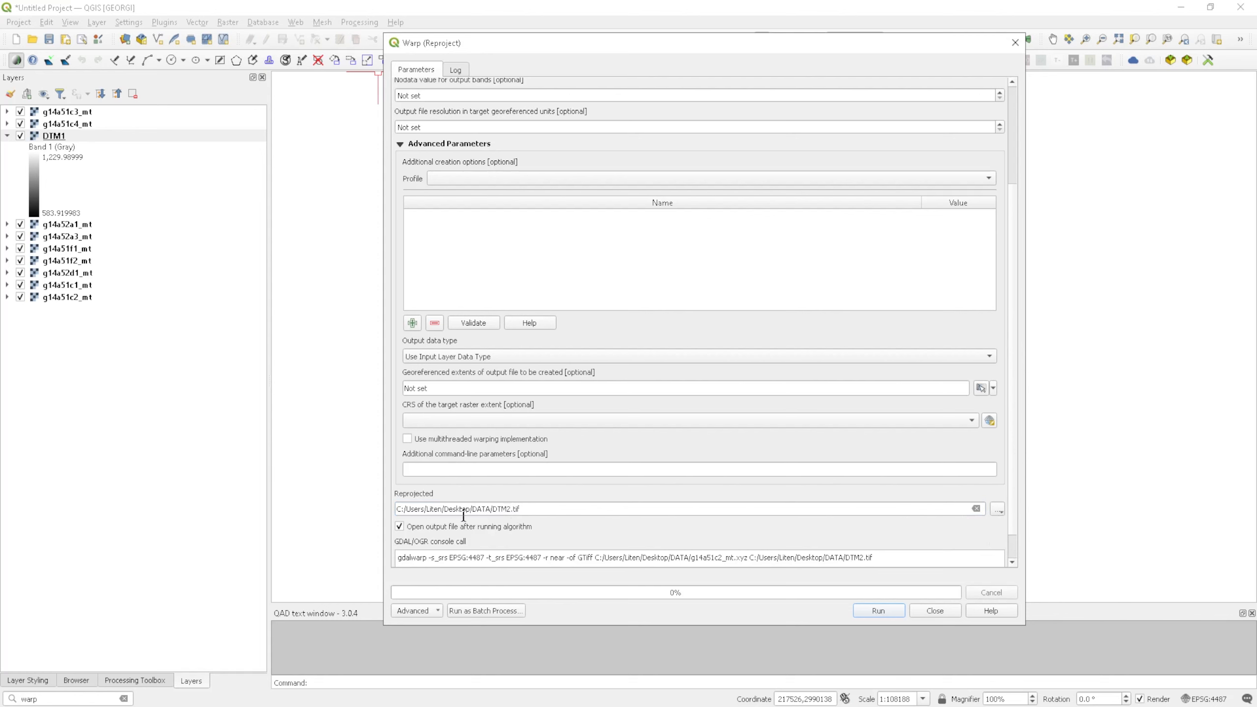
left_click(878, 611)
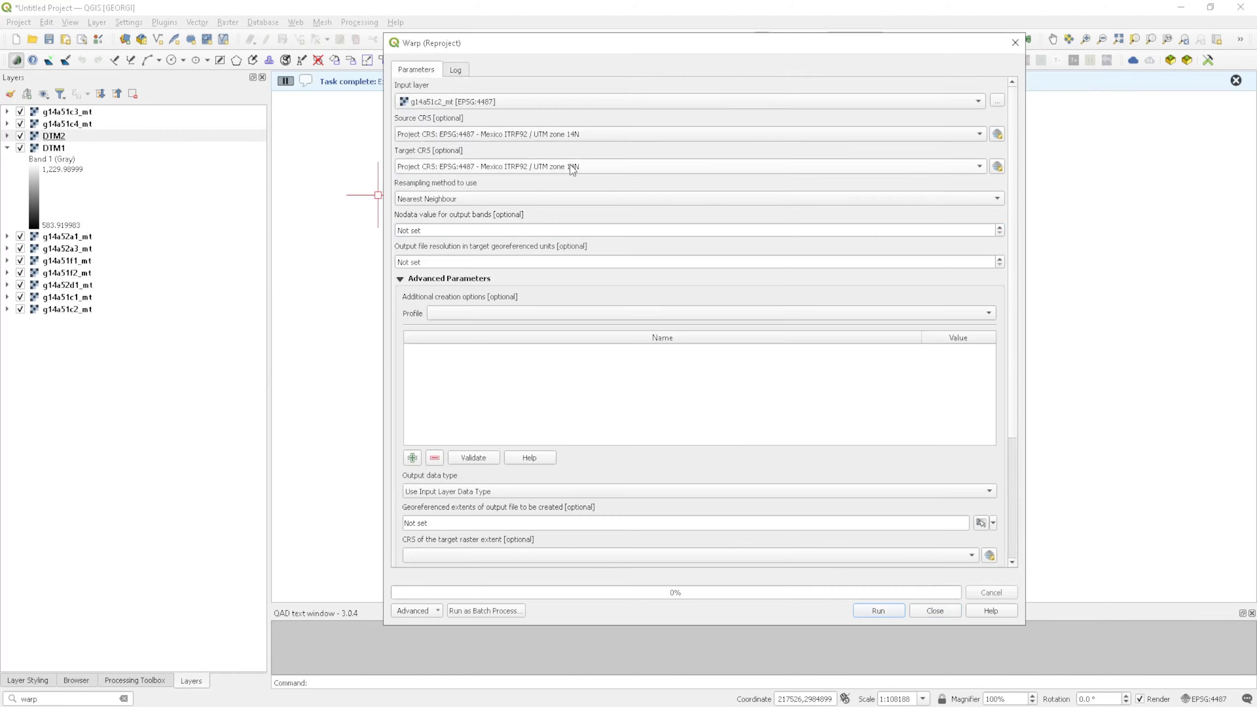
Reproject the remaining seven tiles, g14a51c3_mt through g14a52d1_mt, in turn to DTM3.tif through DTM9.tif and close the Warp dialog.
scroll(891, 544, "down", 5)
left_click(877, 611)
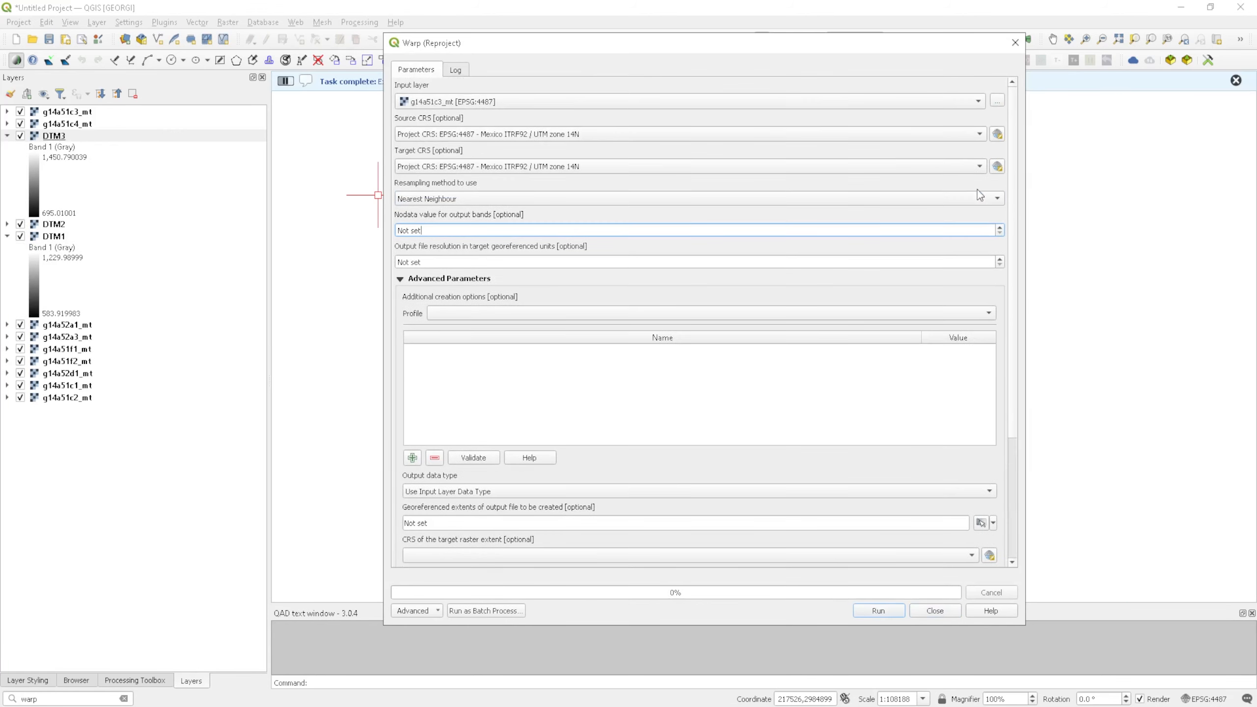
left_click(886, 693)
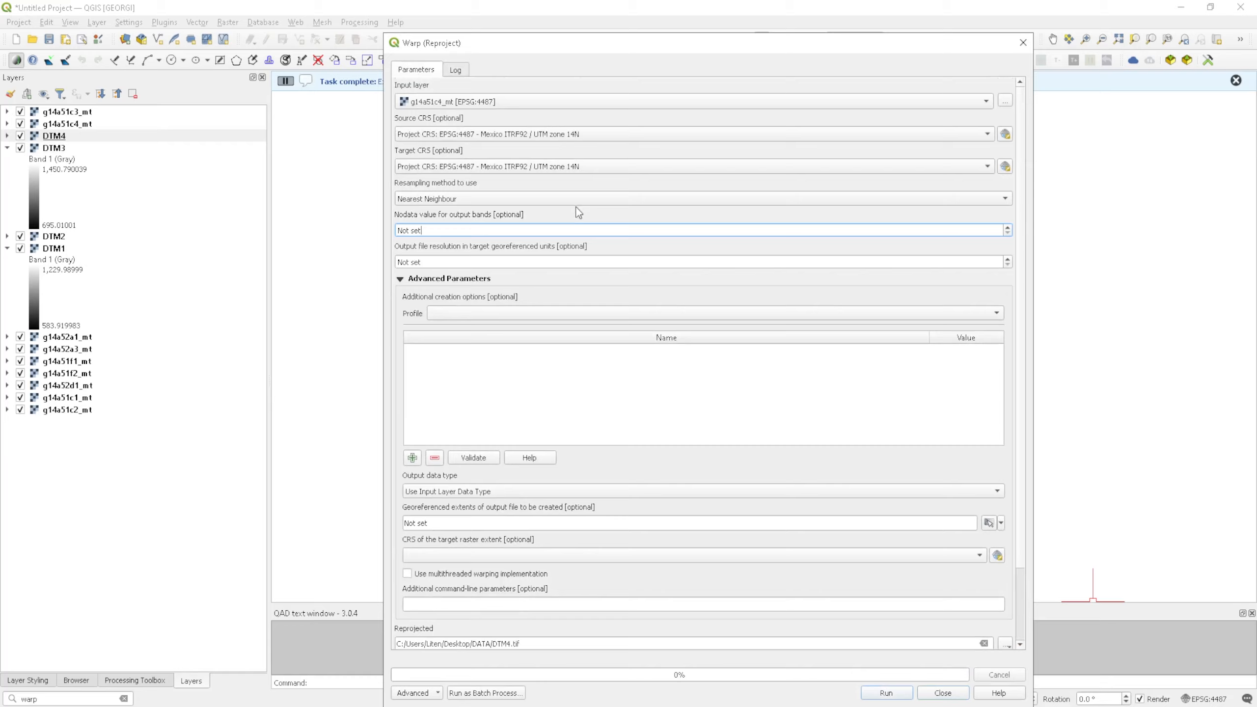
scroll(693, 396, "down", 5)
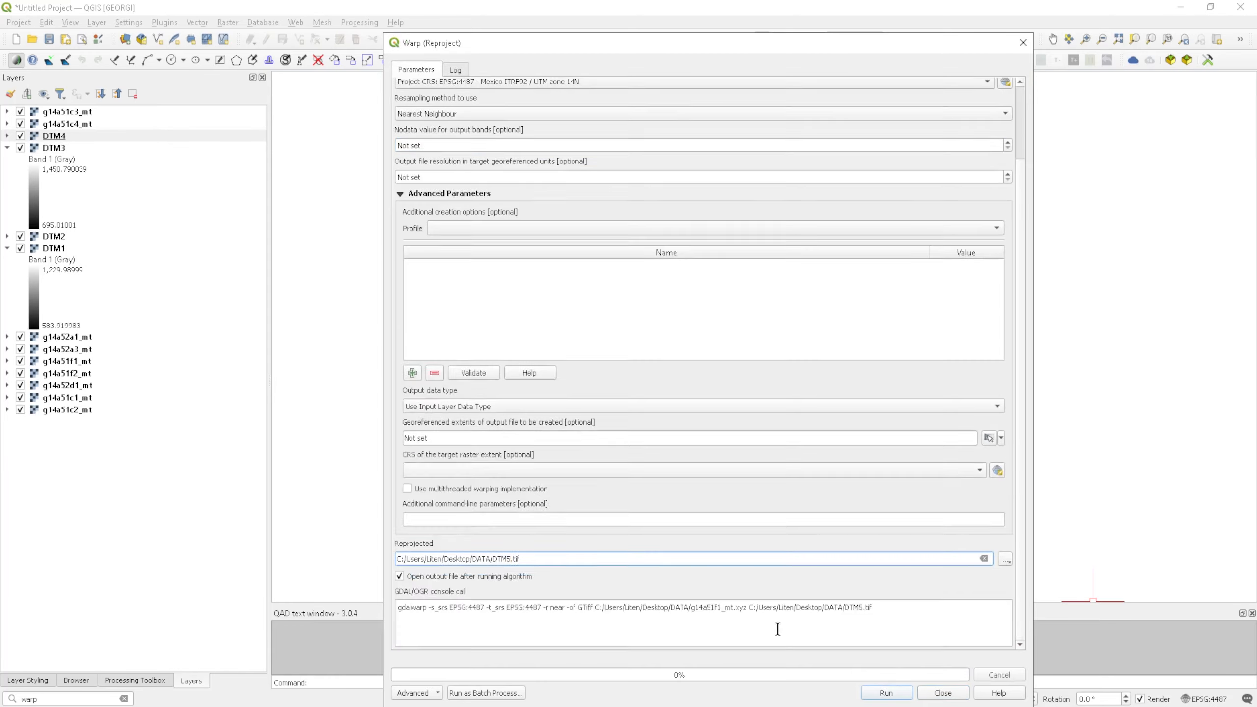
left_click(886, 692)
left_click(692, 107)
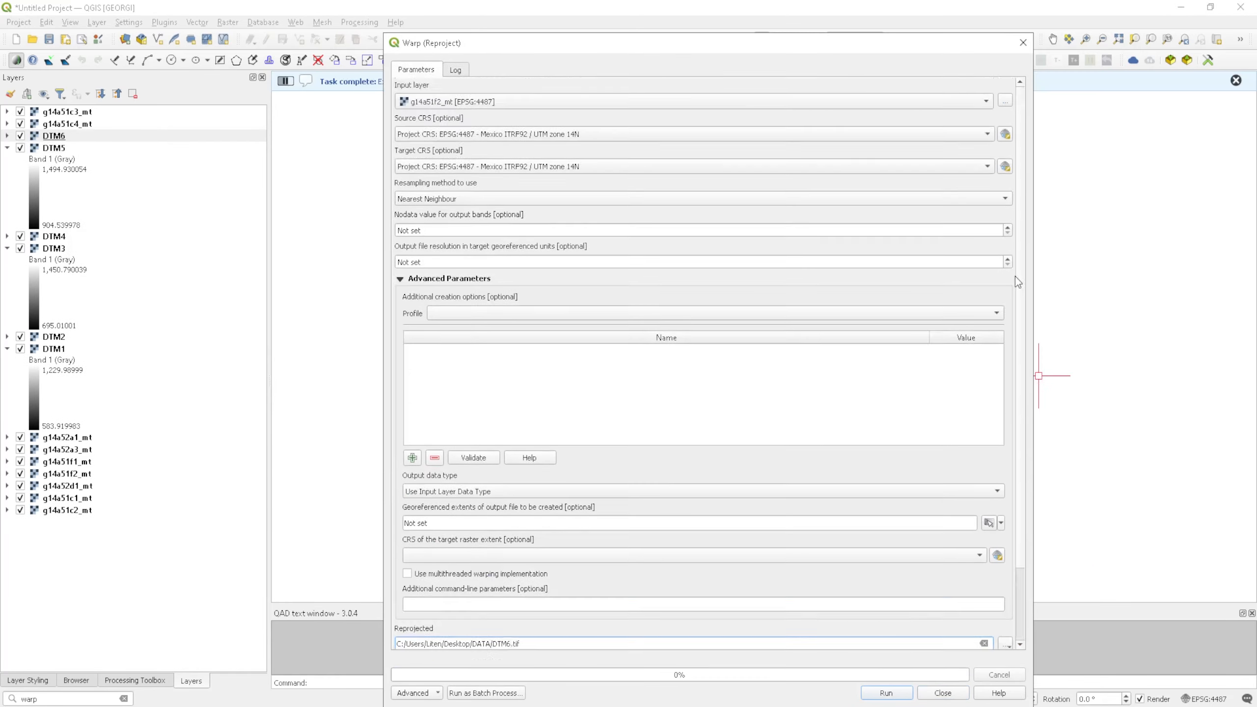
scroll(1015, 277, "down", 3)
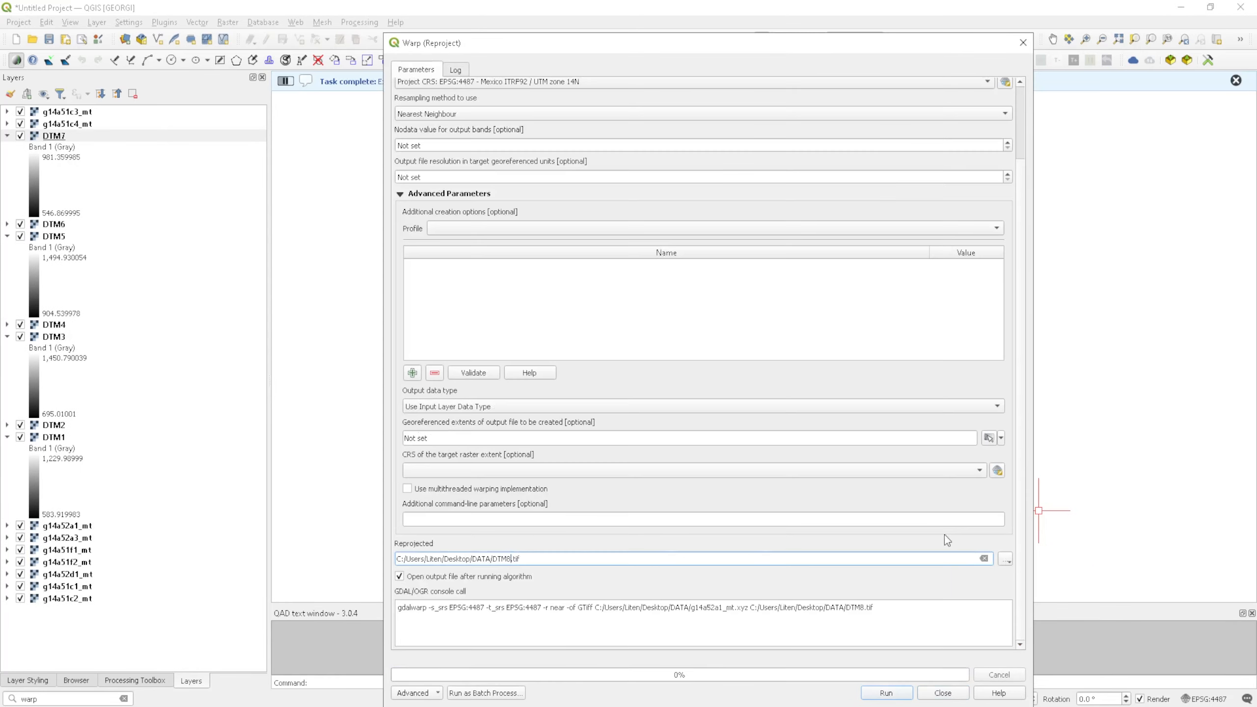
left_click(430, 40)
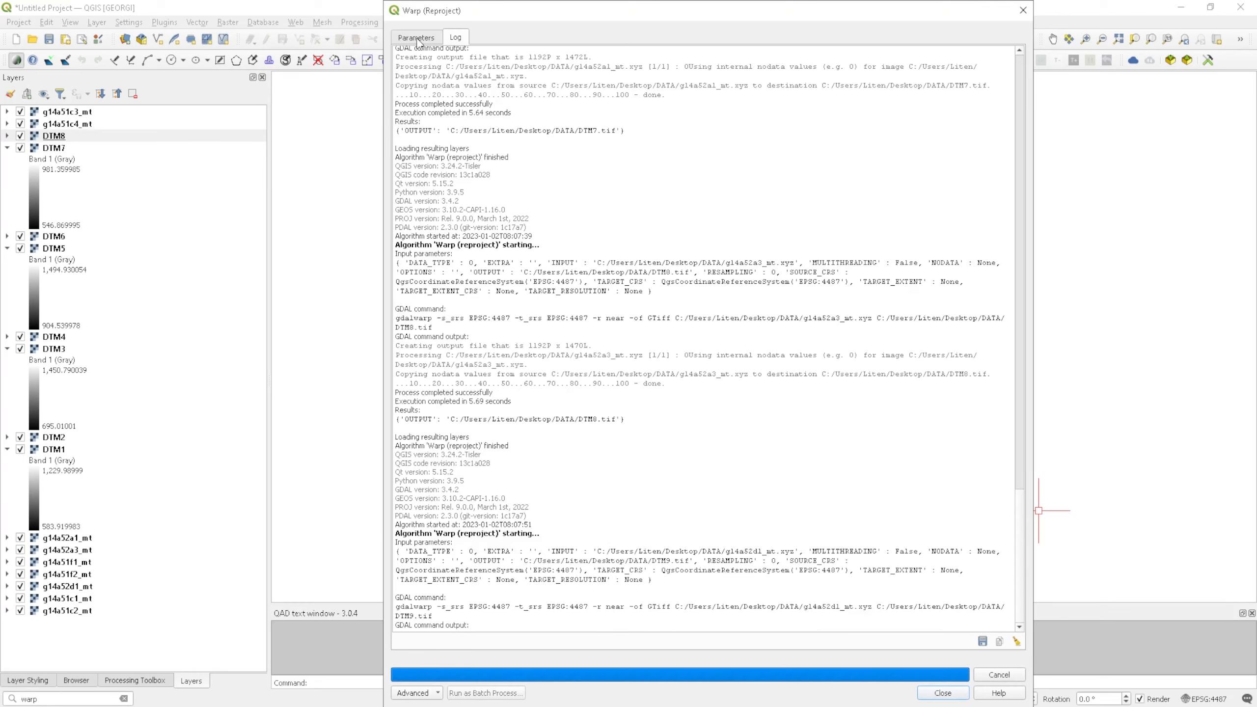
left_click(419, 39)
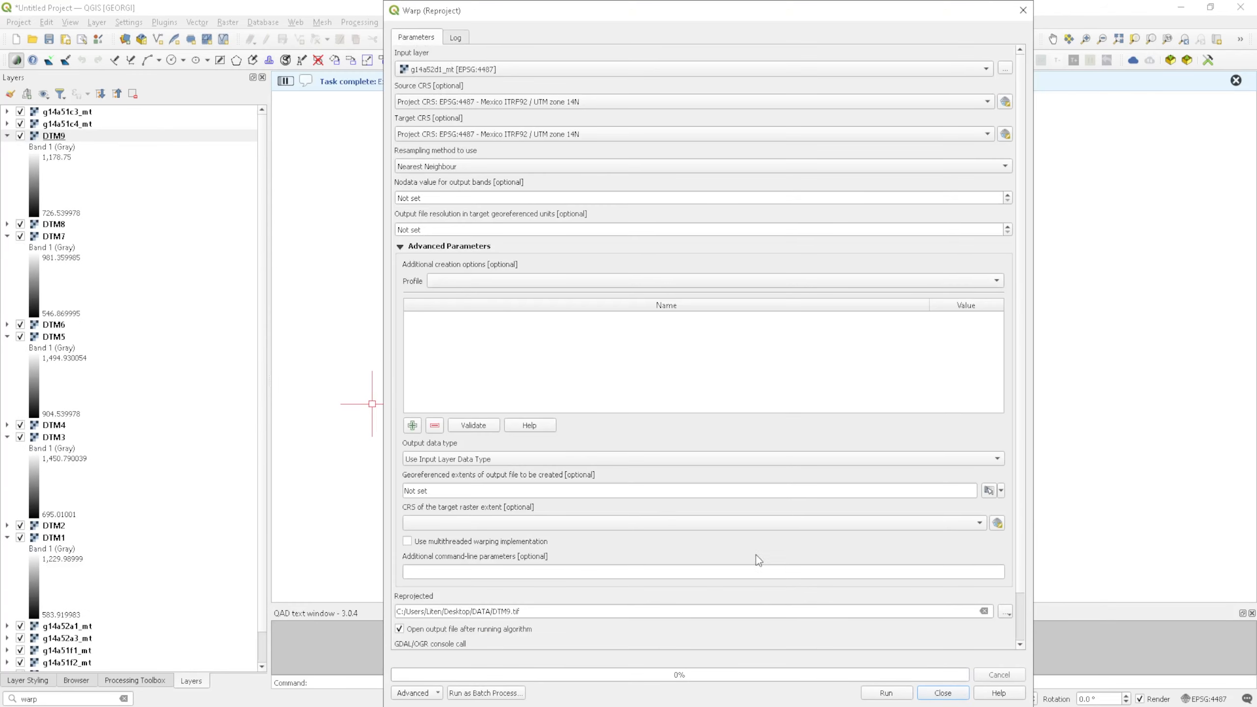
left_click(947, 700)
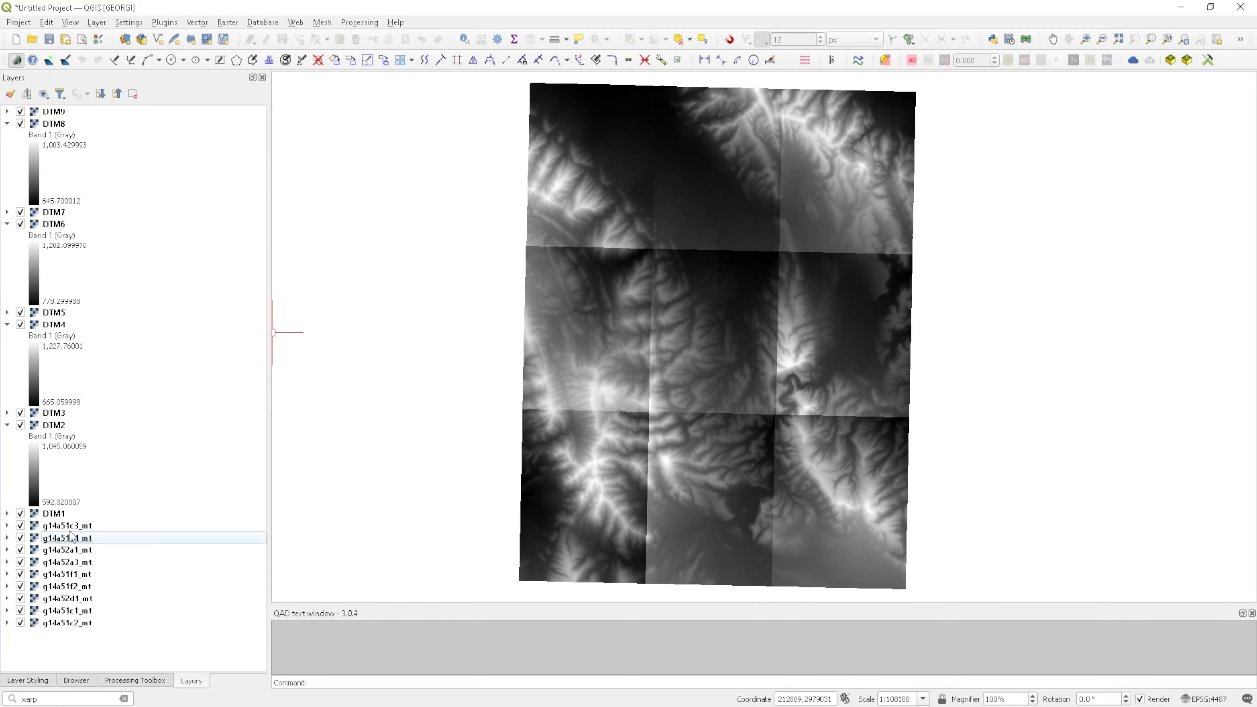
Remove the nine original layers, g14a51c3_mt through g14a51c2_mt, from the project, keeping the DTM layers.
left_click(69, 525)
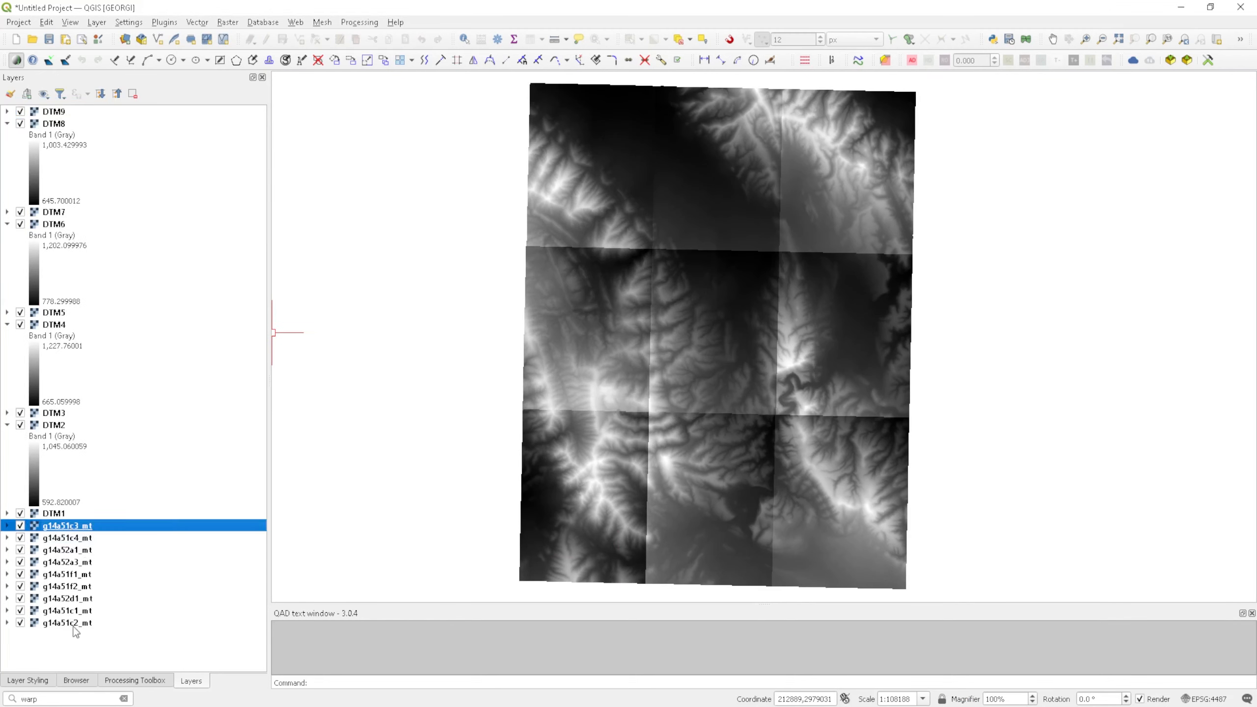
left_click(106, 623, "shift")
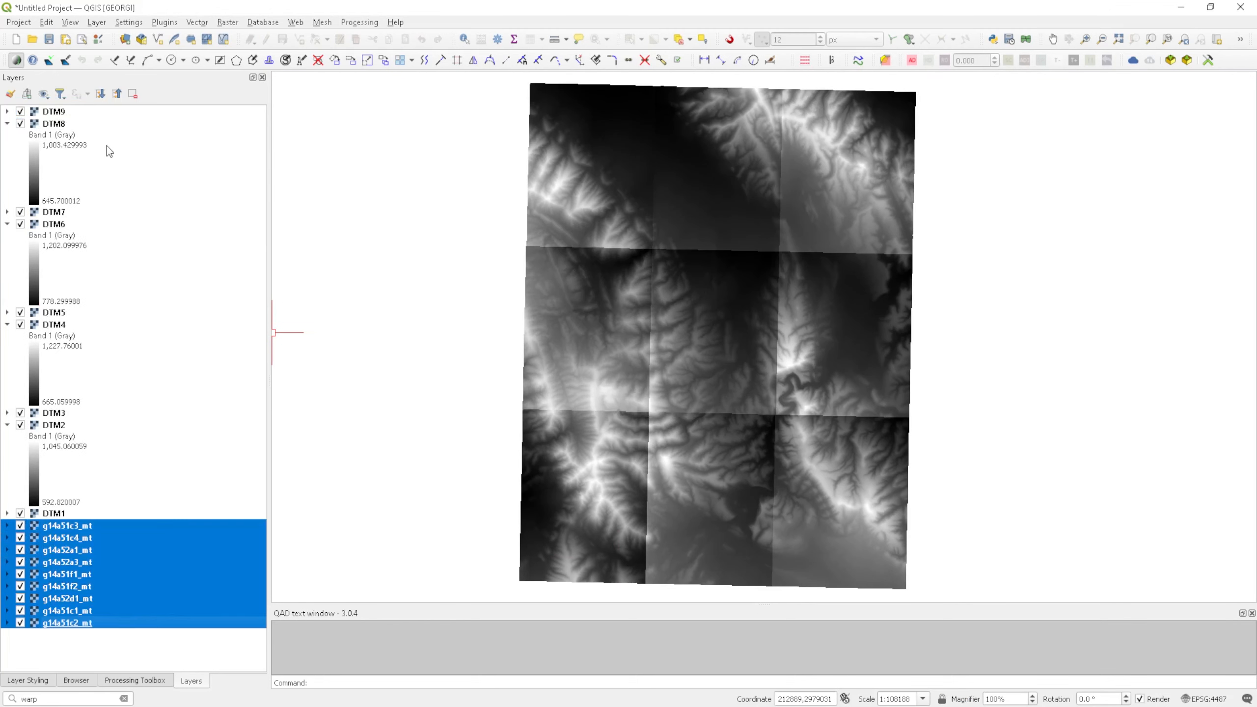
left_click(133, 94)
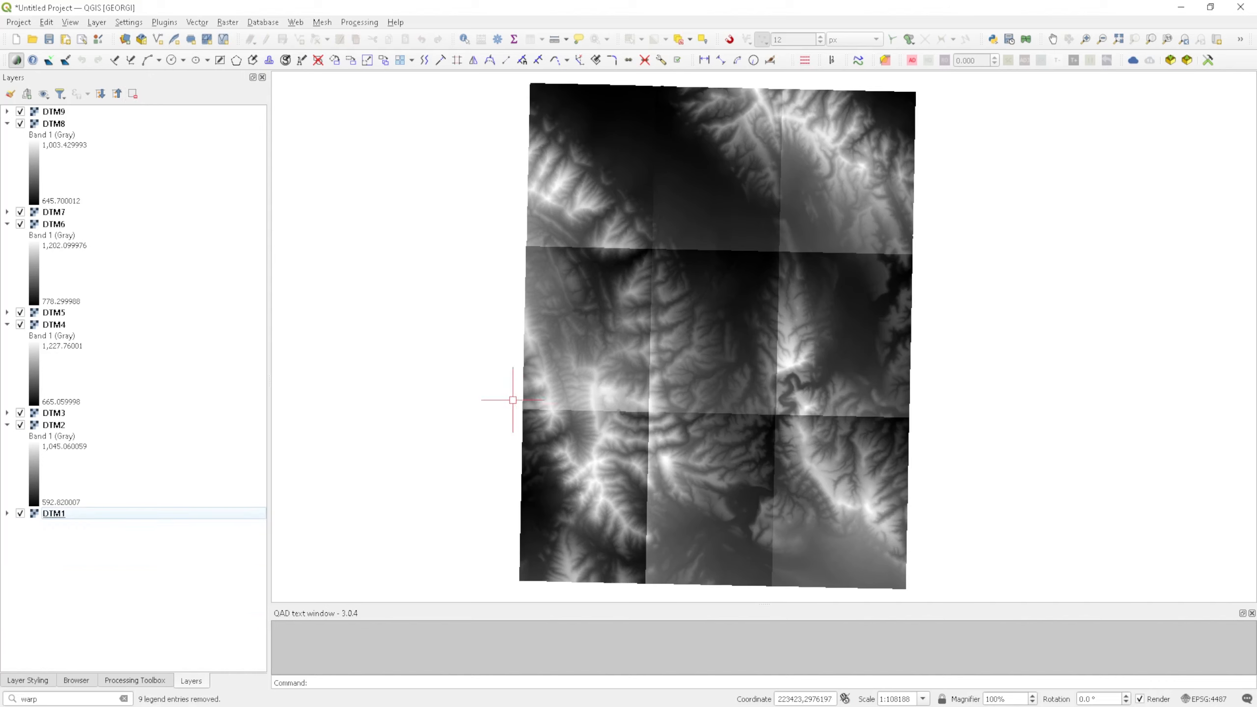
Build a virtual raster from all nine layers DTM1 to DTM9, with average resolution and a temporary output file.
left_click(228, 21)
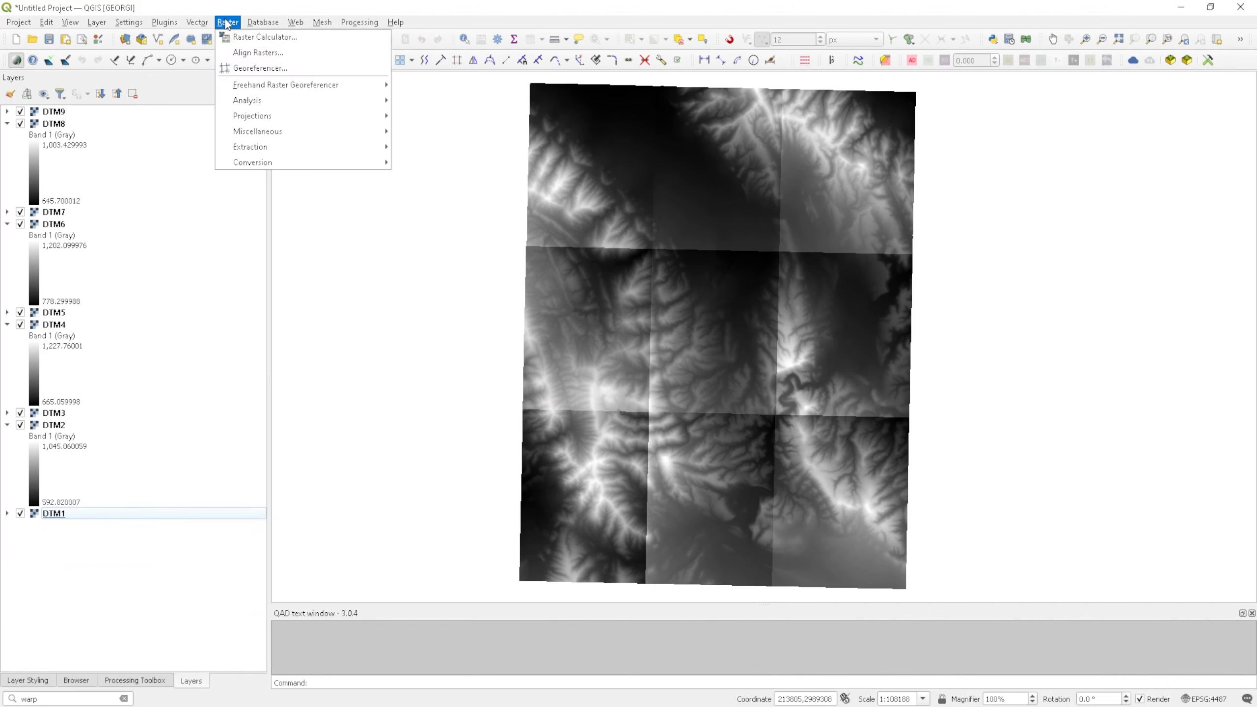
mouse_move(268, 132)
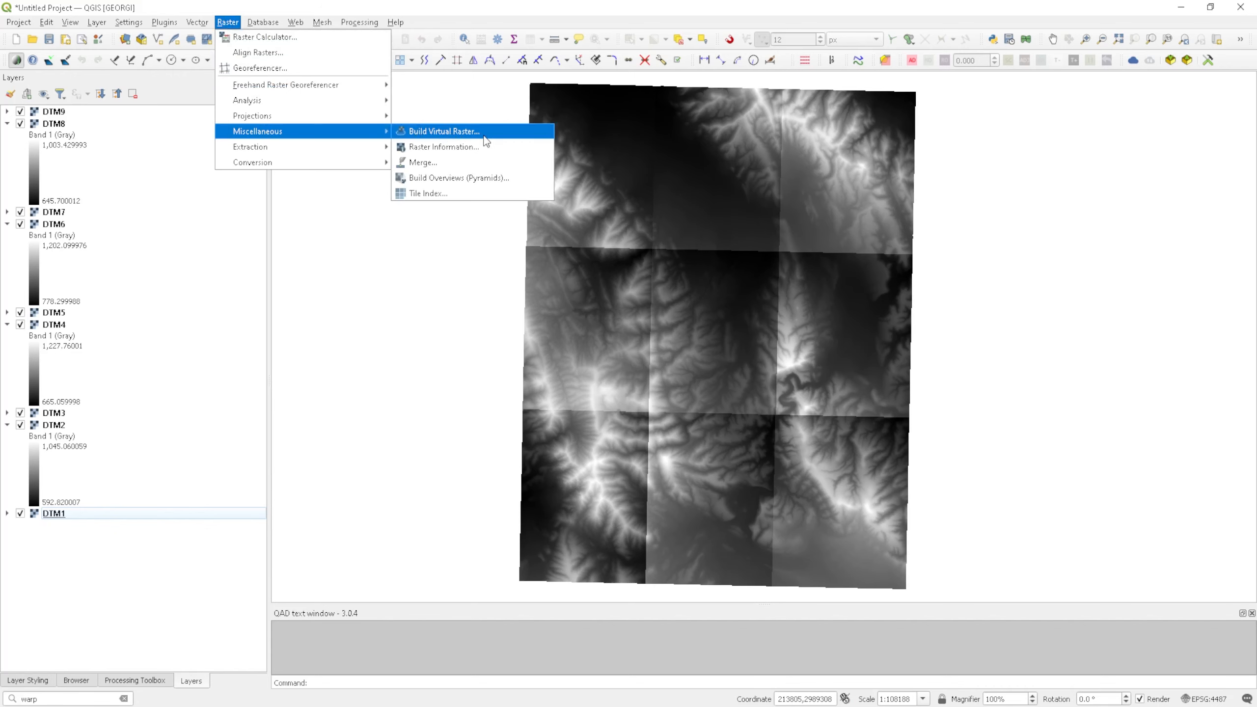
left_click(445, 132)
left_click(1015, 73)
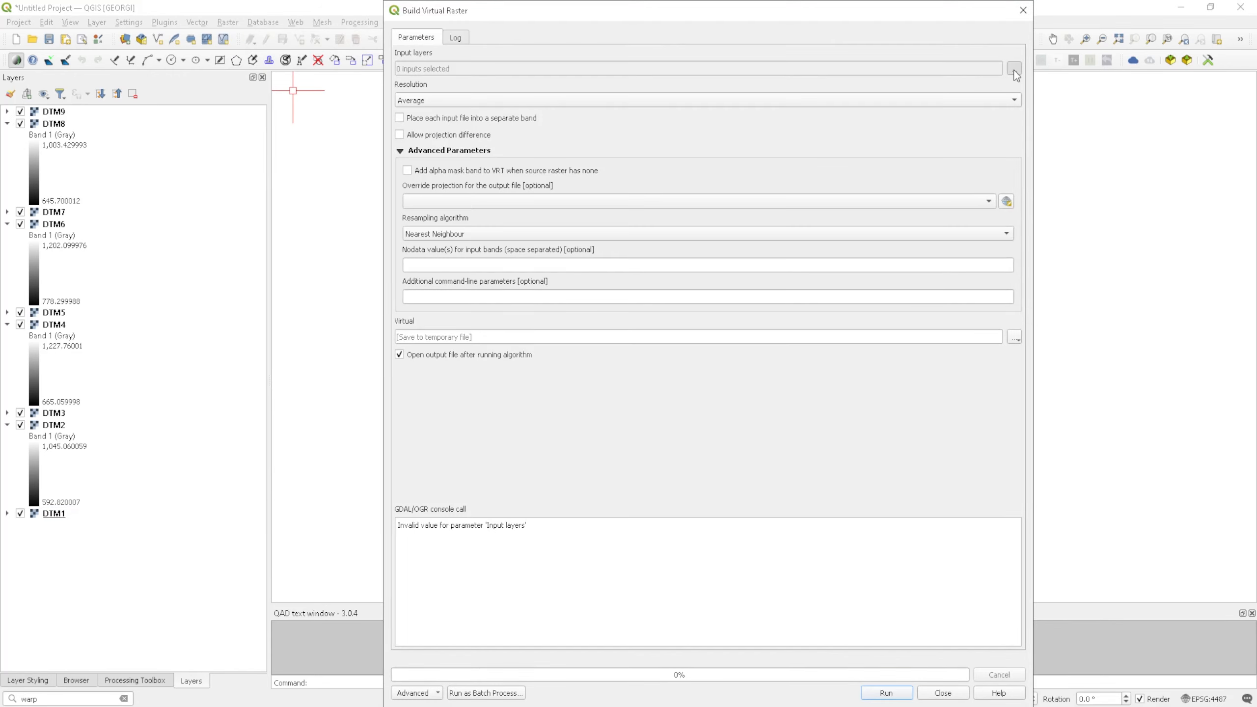
left_click(990, 78)
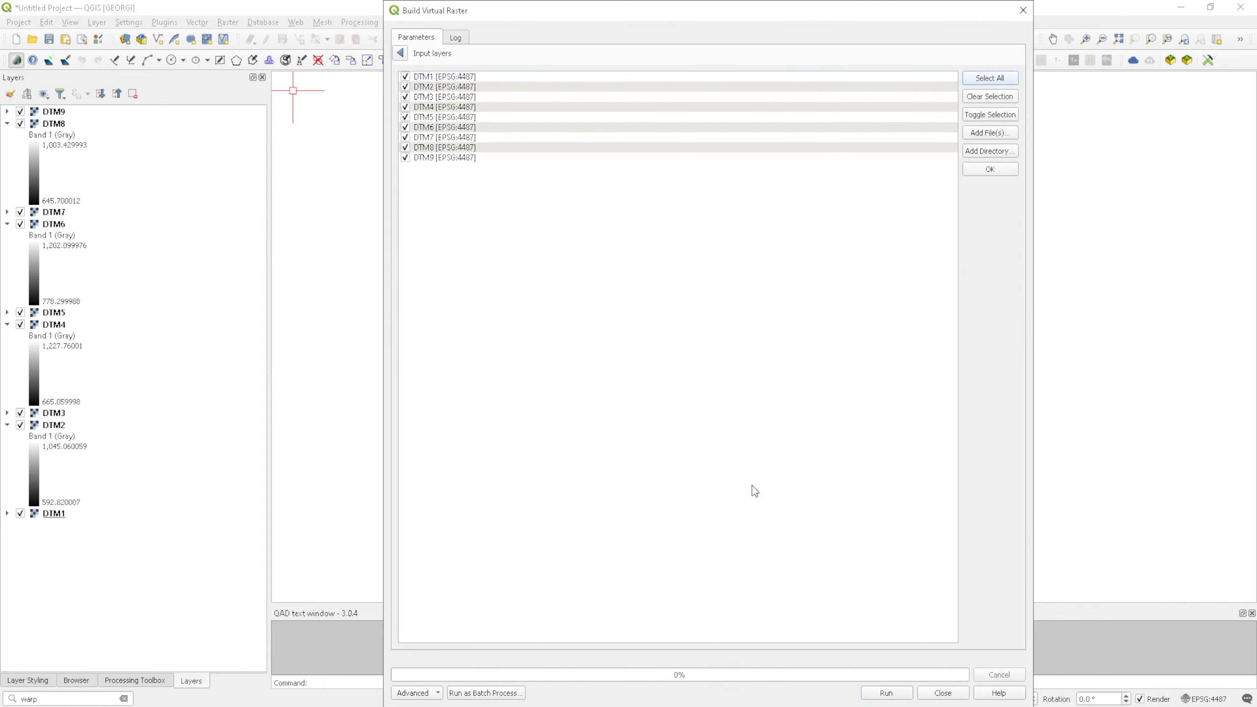
left_click(887, 693)
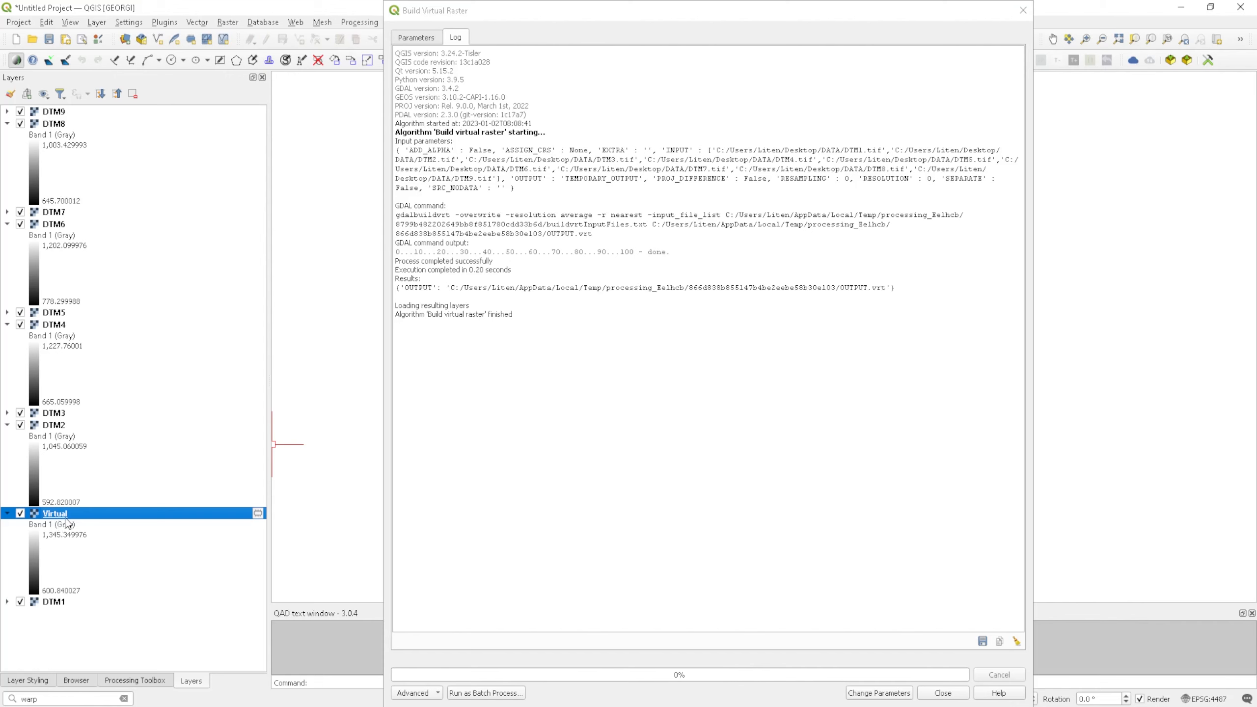
Move the Virtual layer to the top of the layer list and remove the layers DTM1 to DTM9 from the project.
left_click_drag(67, 522, 76, 108)
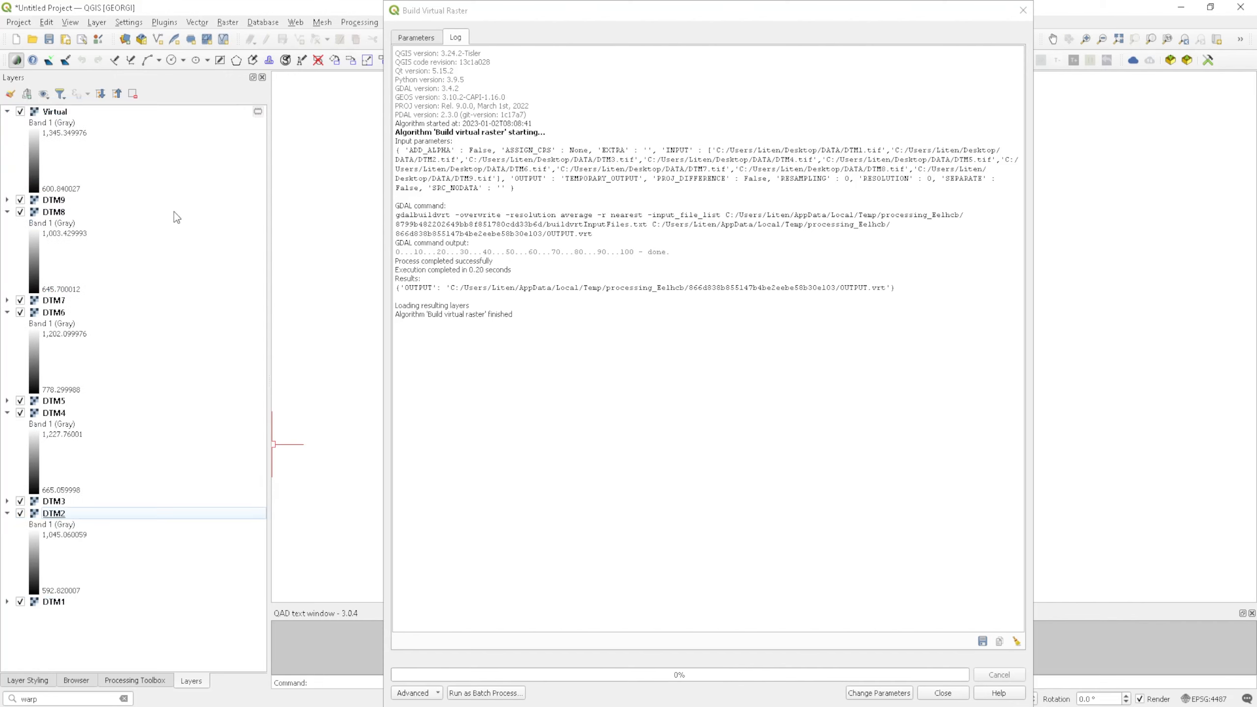
left_click(1023, 9)
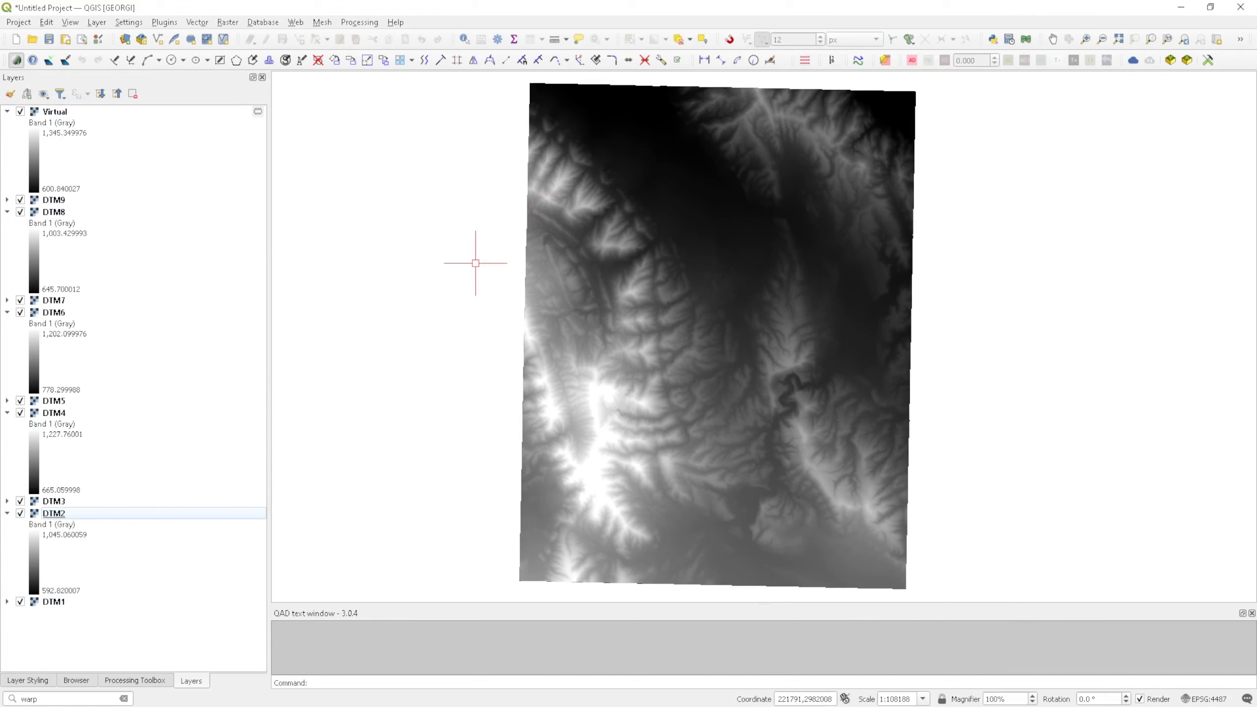
left_click(49, 200)
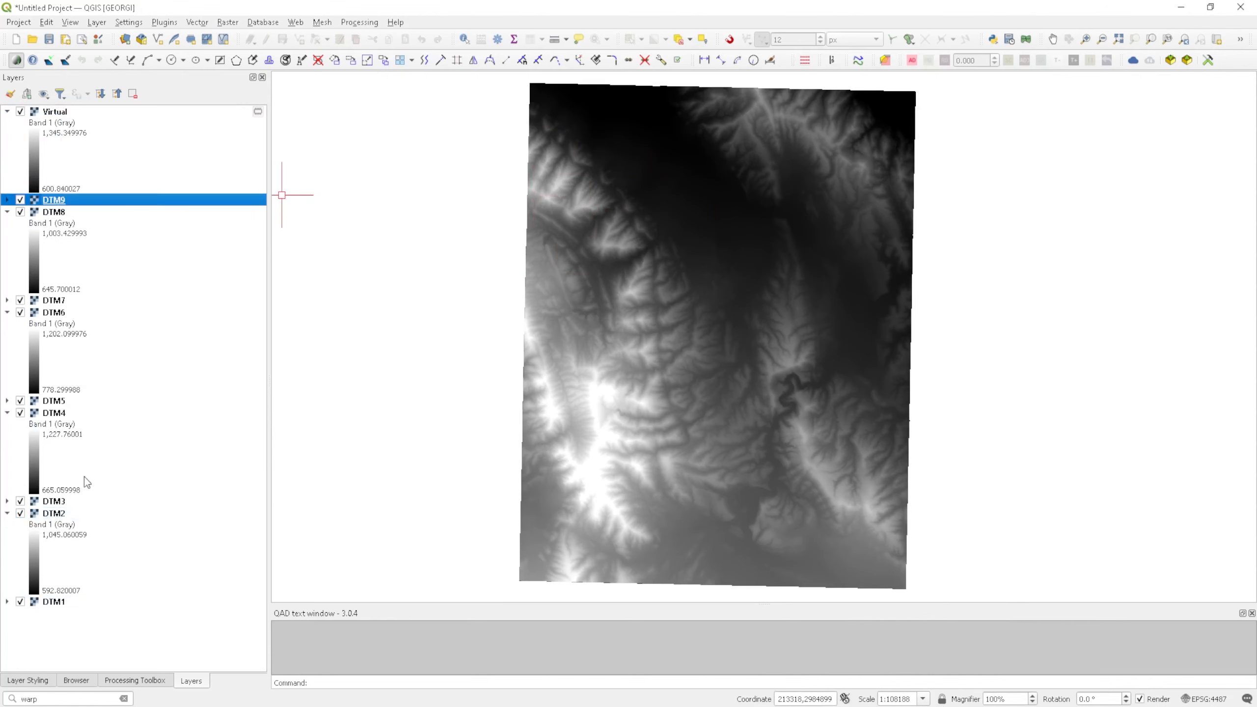
left_click(58, 600, "shift")
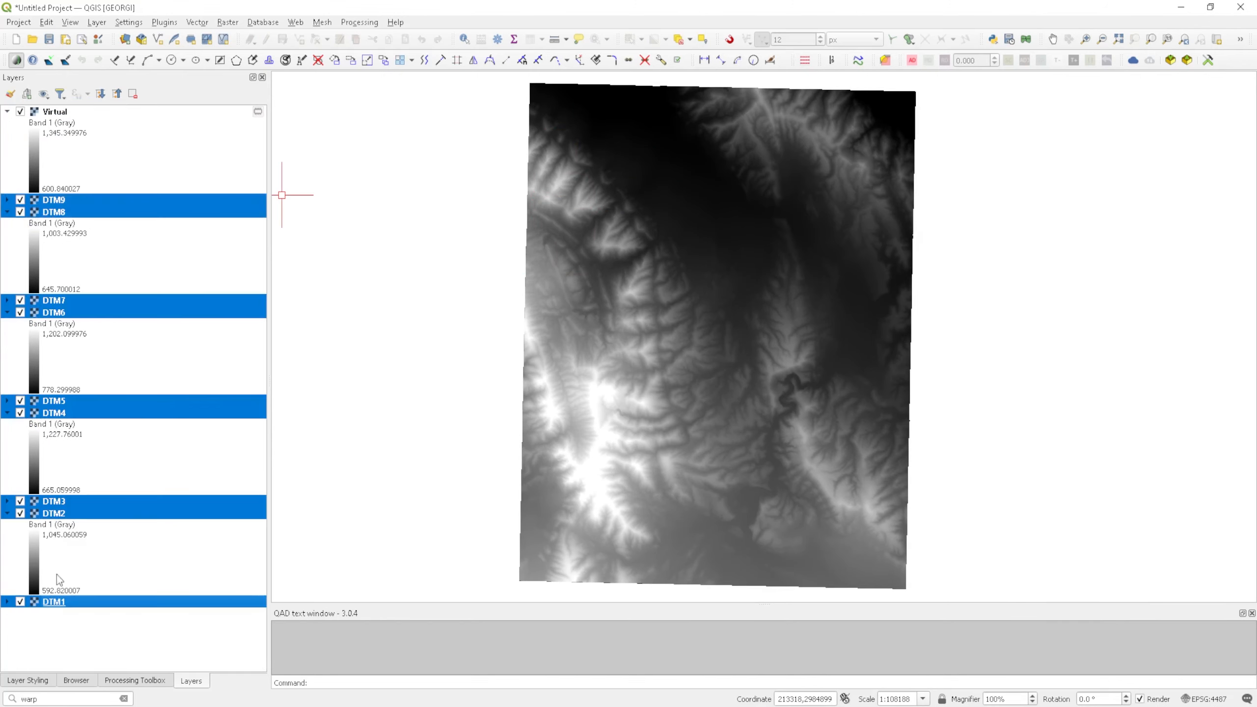
left_click(132, 98)
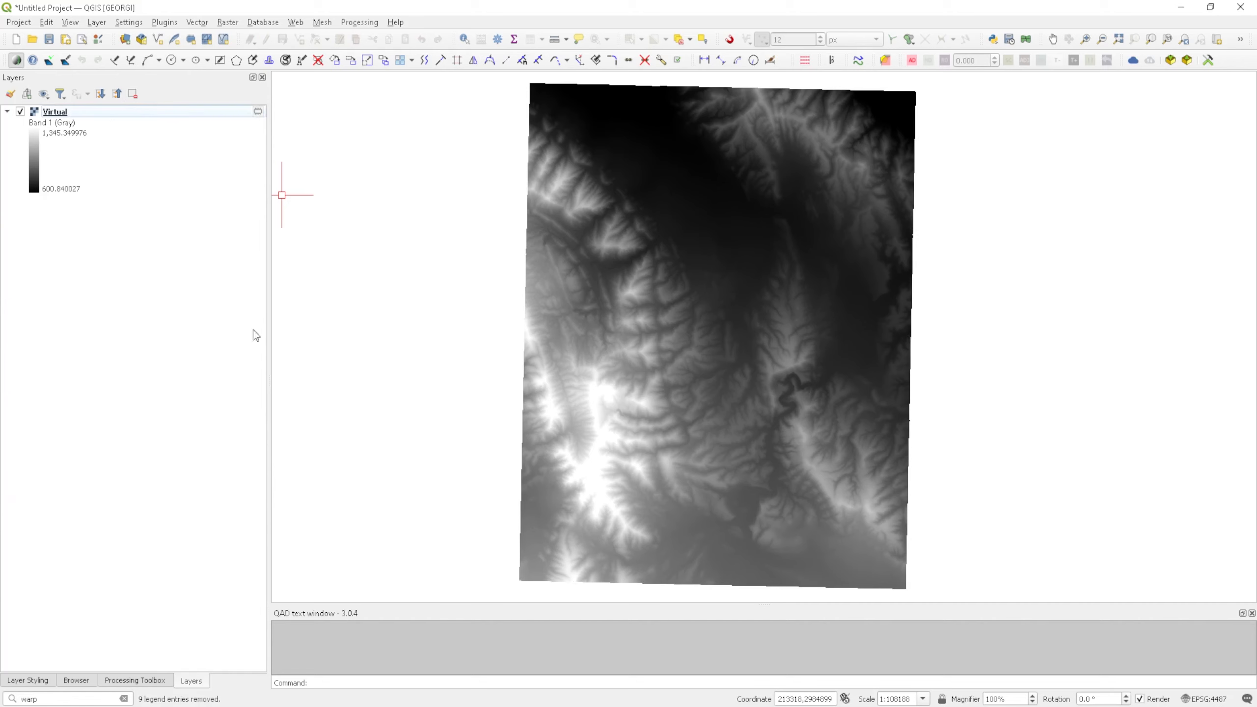
Export the Virtual layer as a raw-data GeoTIFF named DTM_Merged in the DATA folder, using EPSG:4487 and 5-unit resolution.
right_click(79, 113)
mouse_move(142, 298)
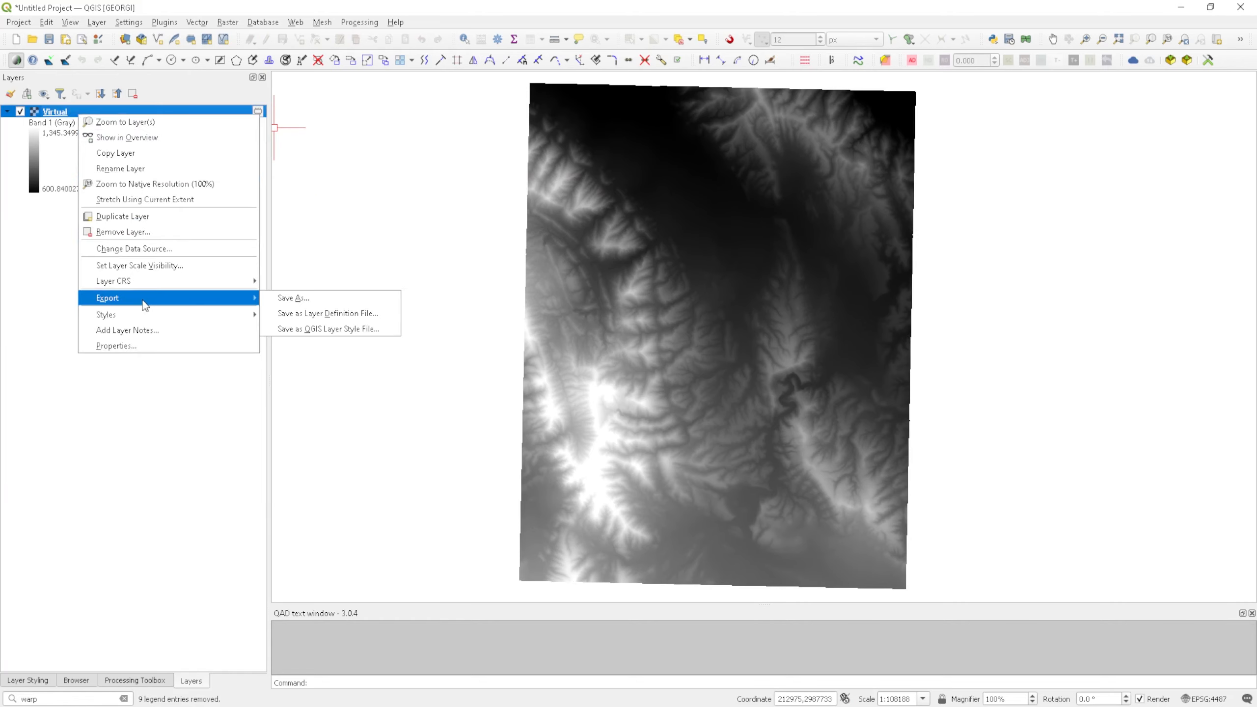
left_click(343, 303)
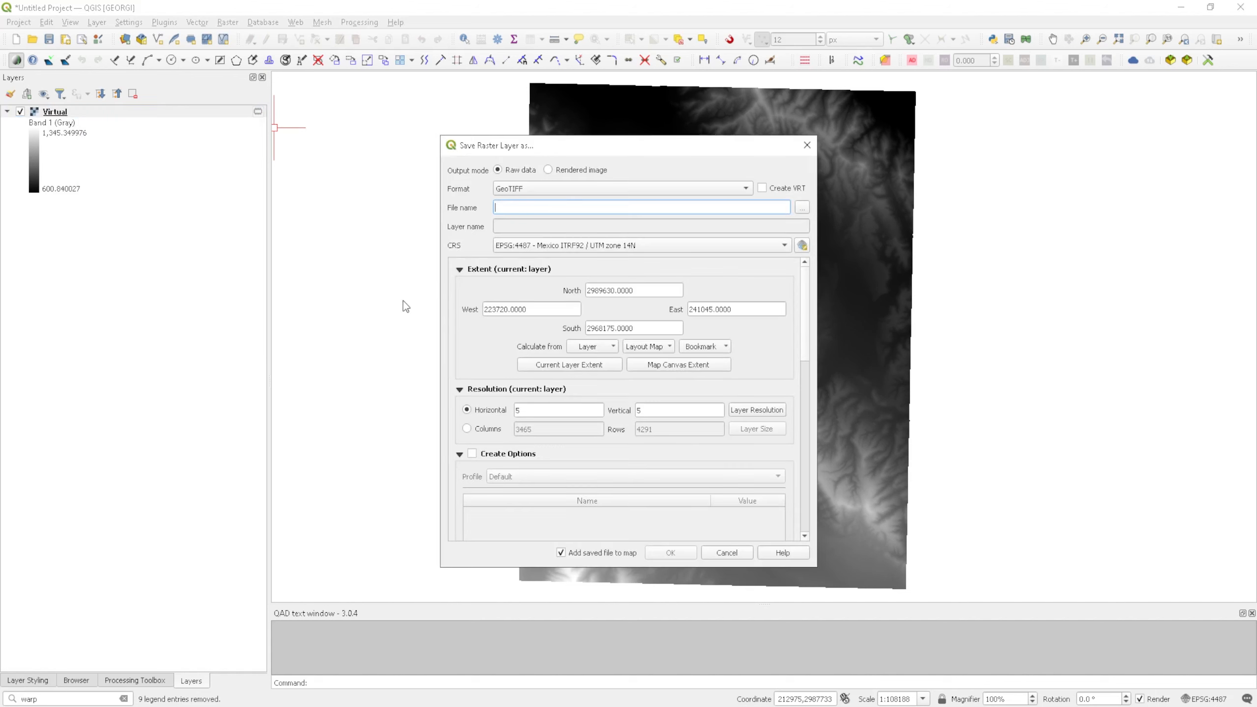
left_click(499, 170)
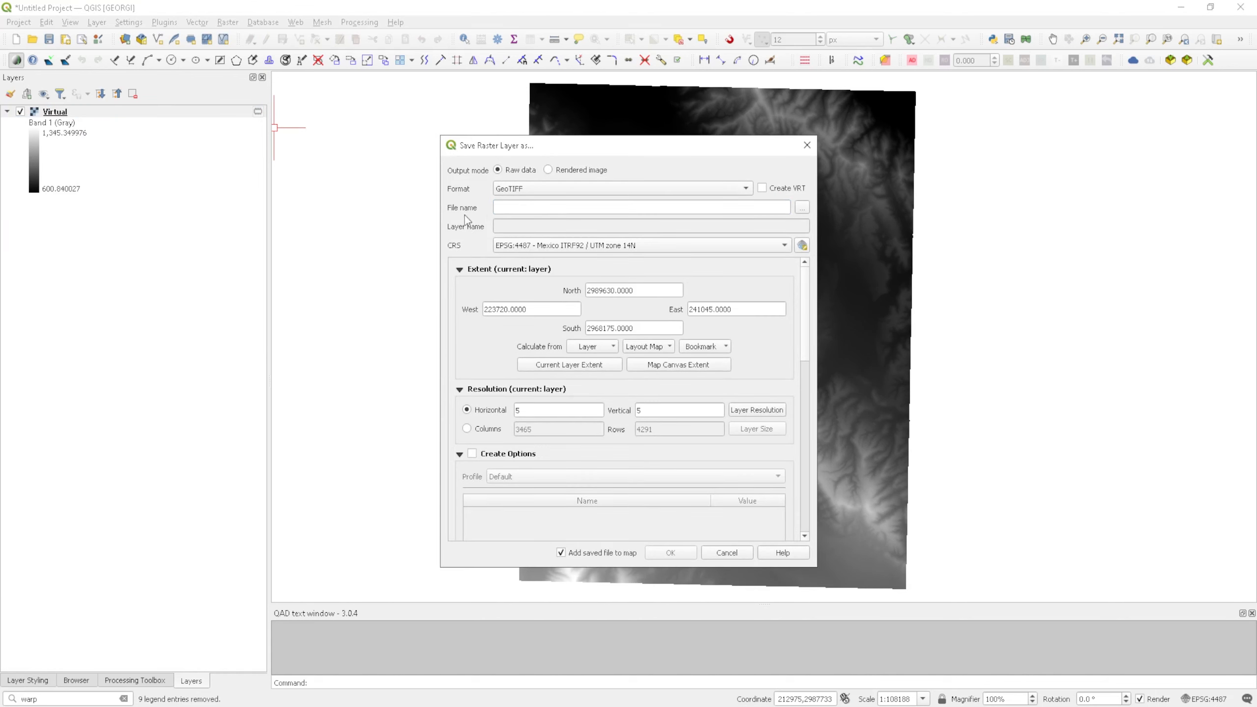
left_click(806, 212)
type("DTM_")
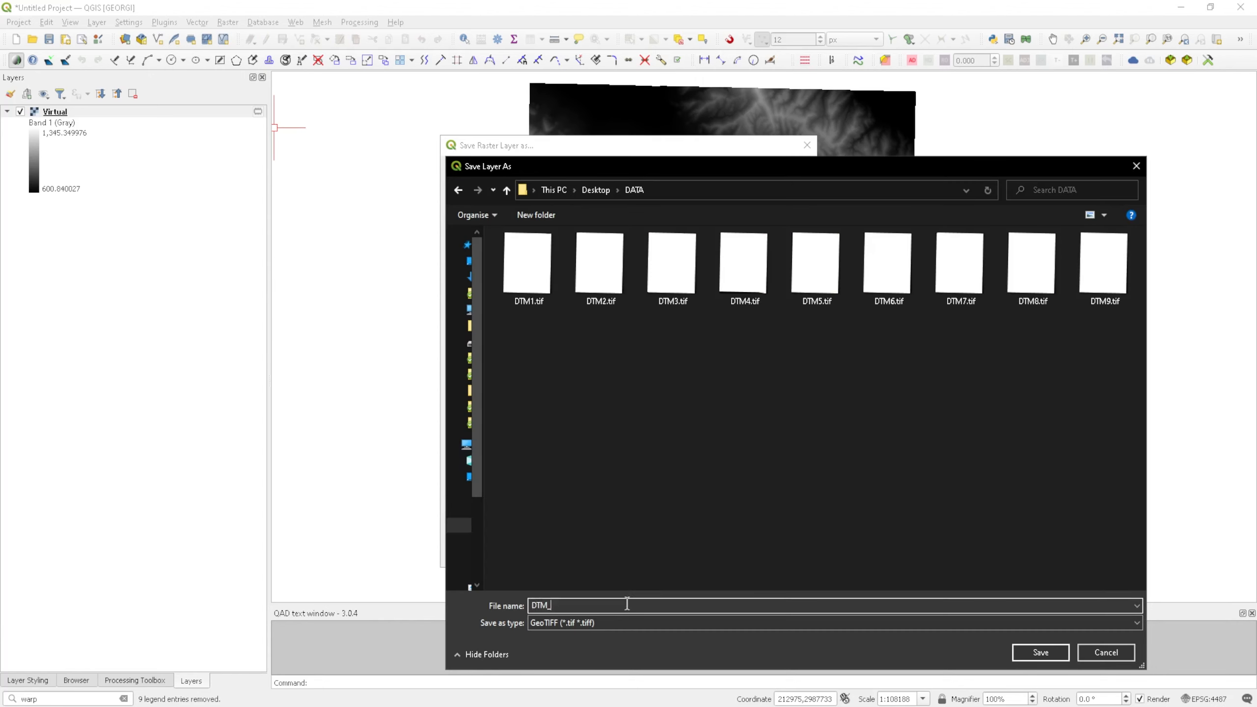
type("Merged")
left_click(1031, 648)
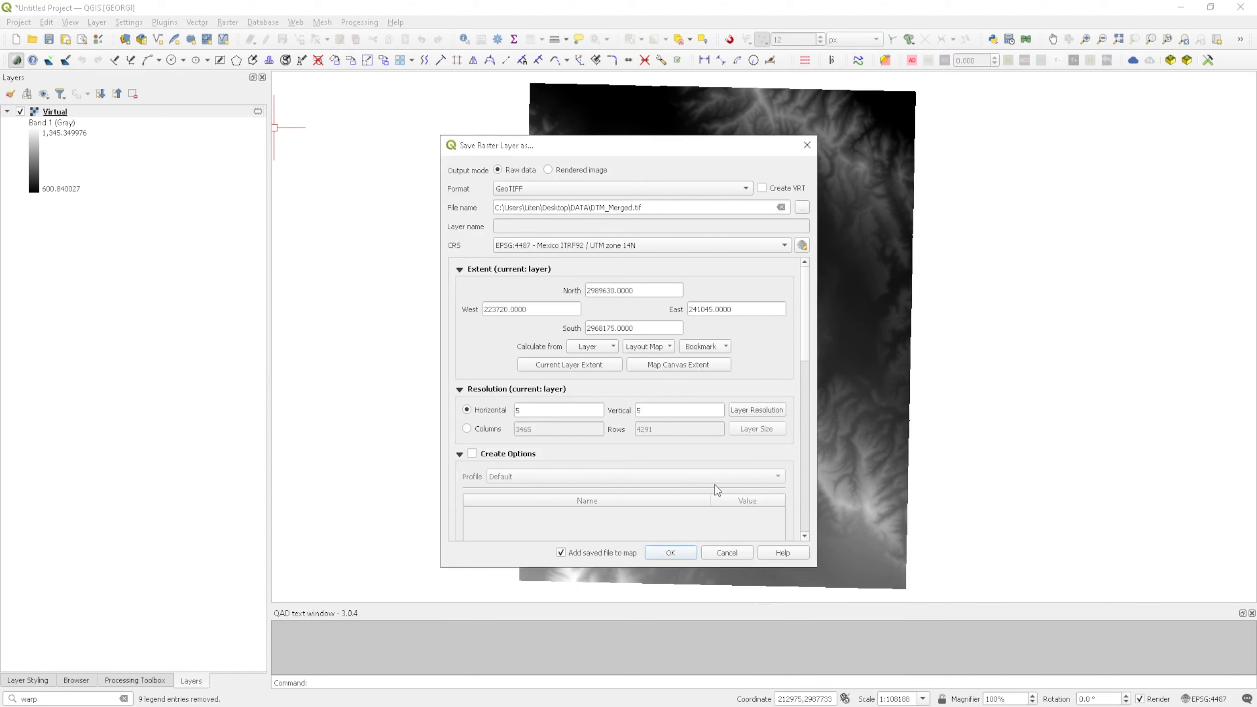
left_click(671, 553)
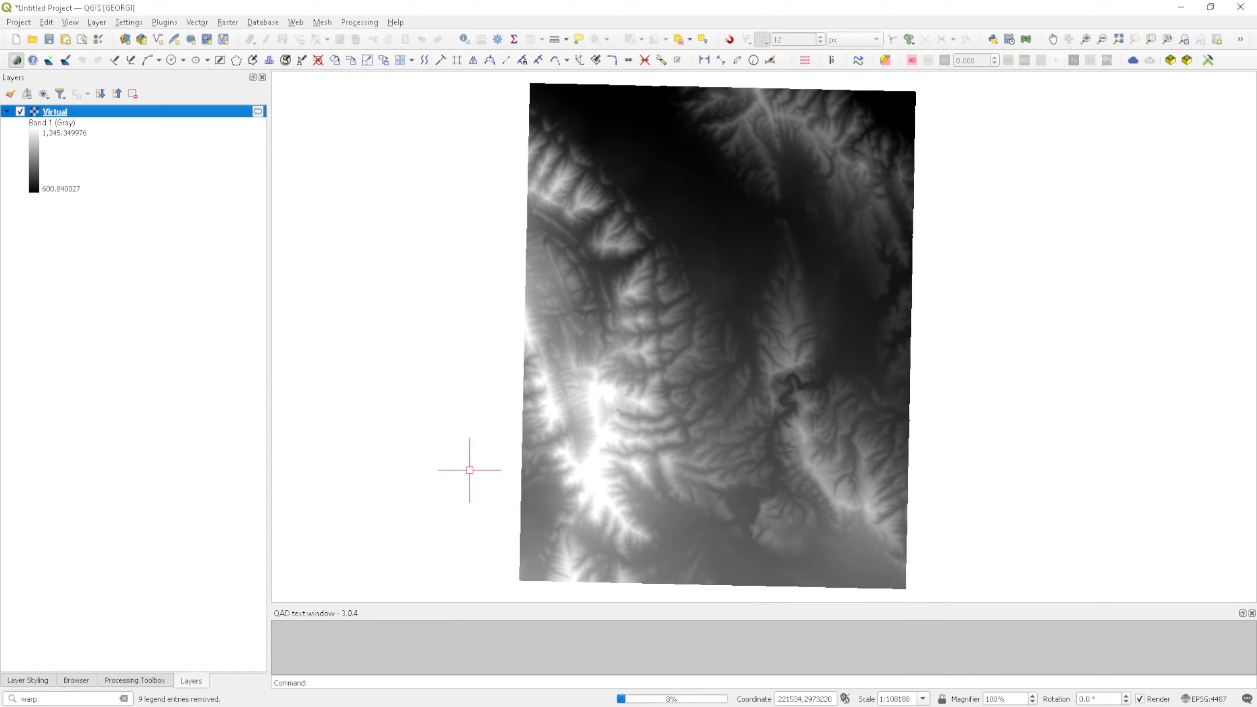
Remove the temporary Virtual layer from the project, keeping DTM_Merged, and dismiss the export message.
left_click(60, 125)
key("ctrl+d")
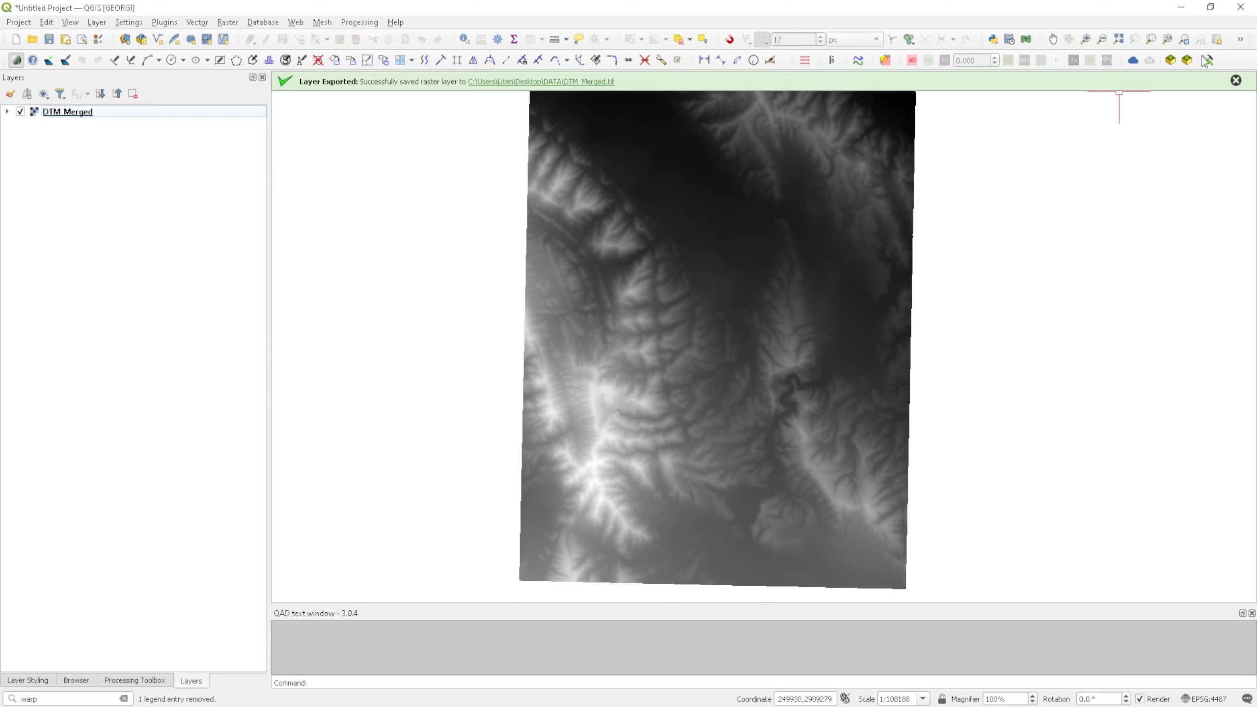
left_click(1235, 80)
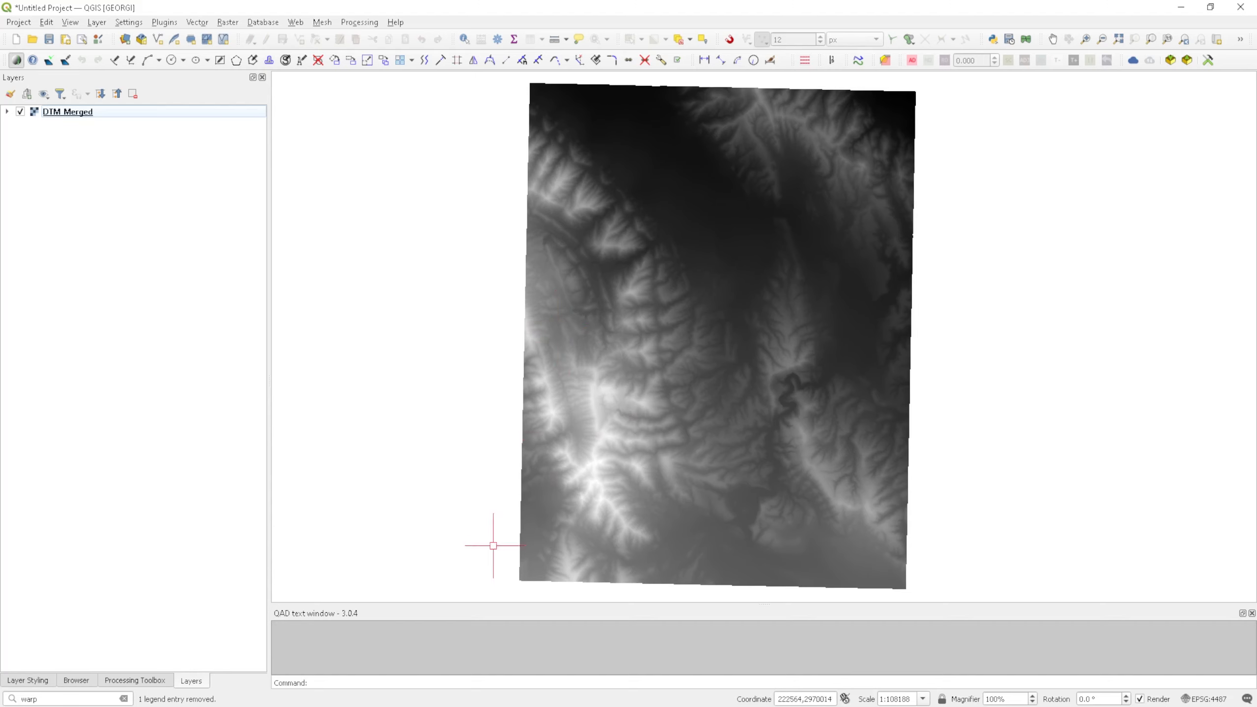
Add the Atravesada-Boundary.kmz polygon layer from Boundary.kmz in the DATA folder to the project, placed in a group.
key("alt+Tab")
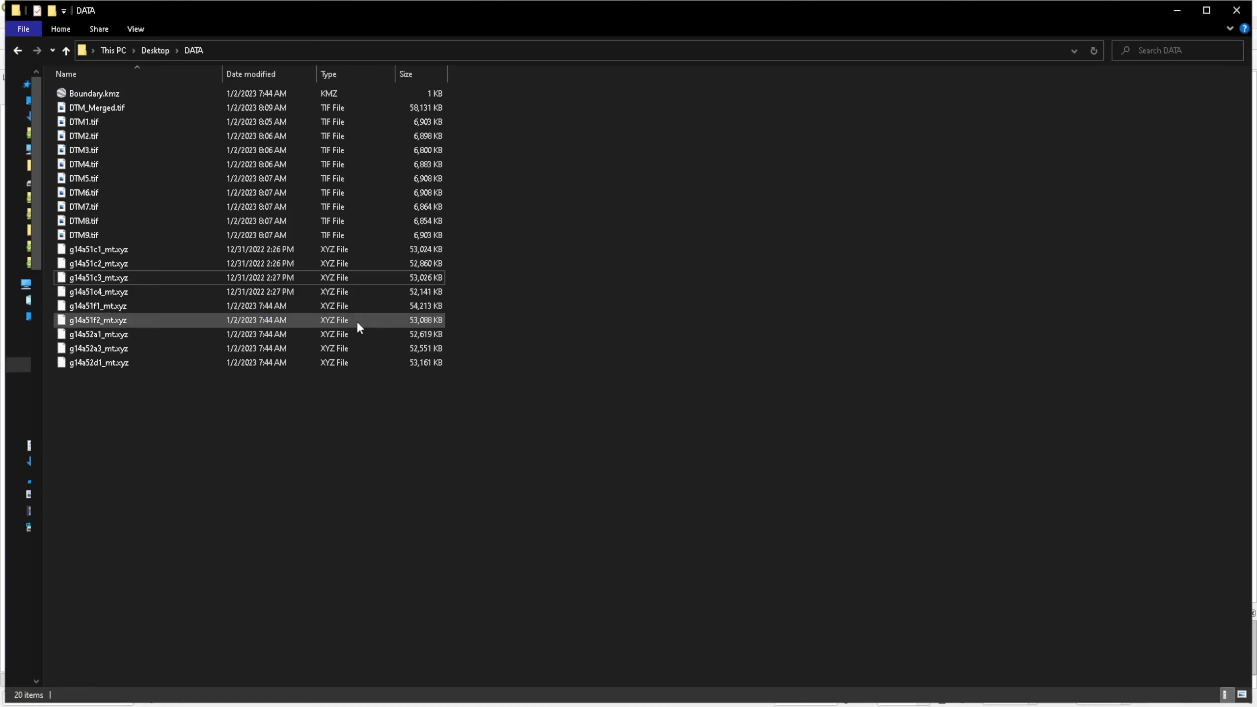
left_click(81, 98)
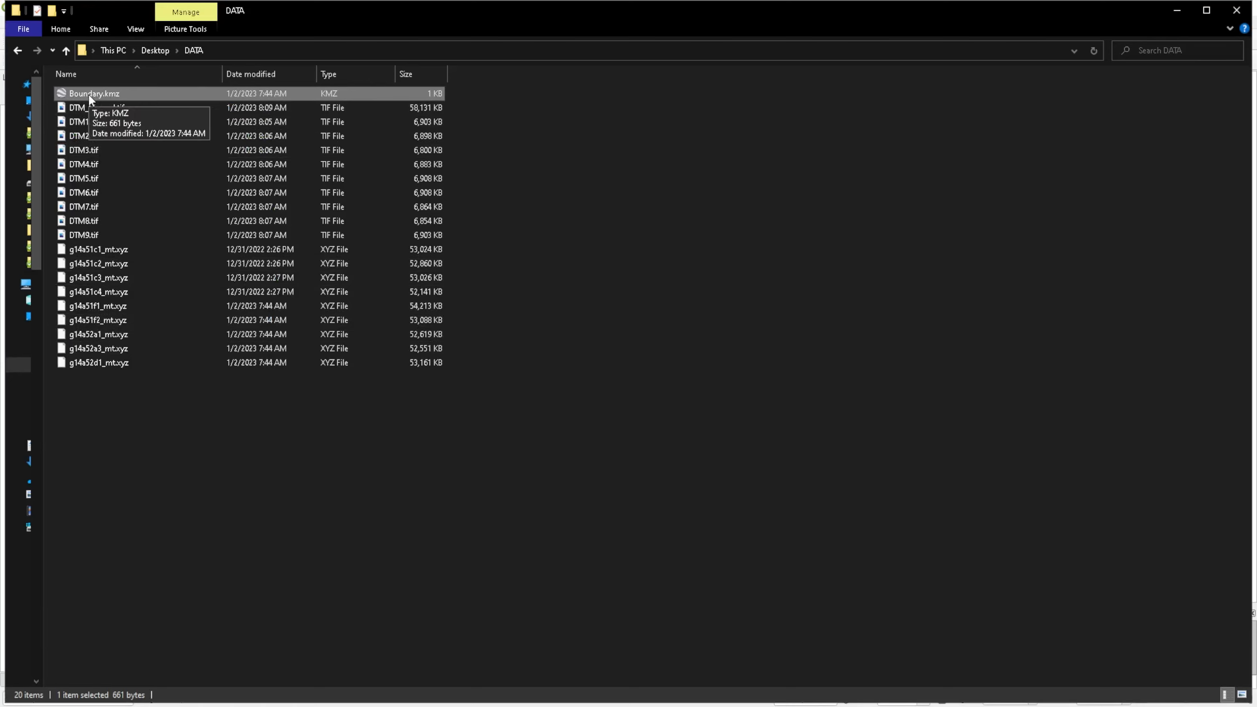
left_click_drag(82, 102, 608, 289)
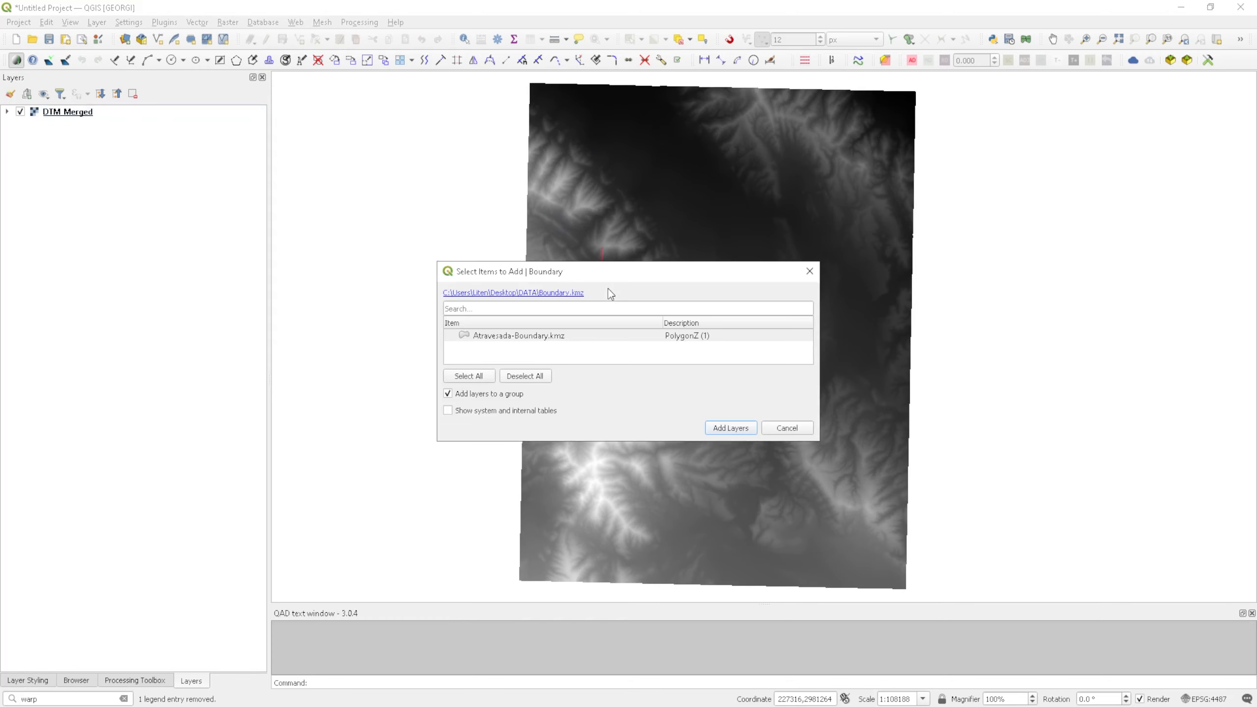
left_click(733, 428)
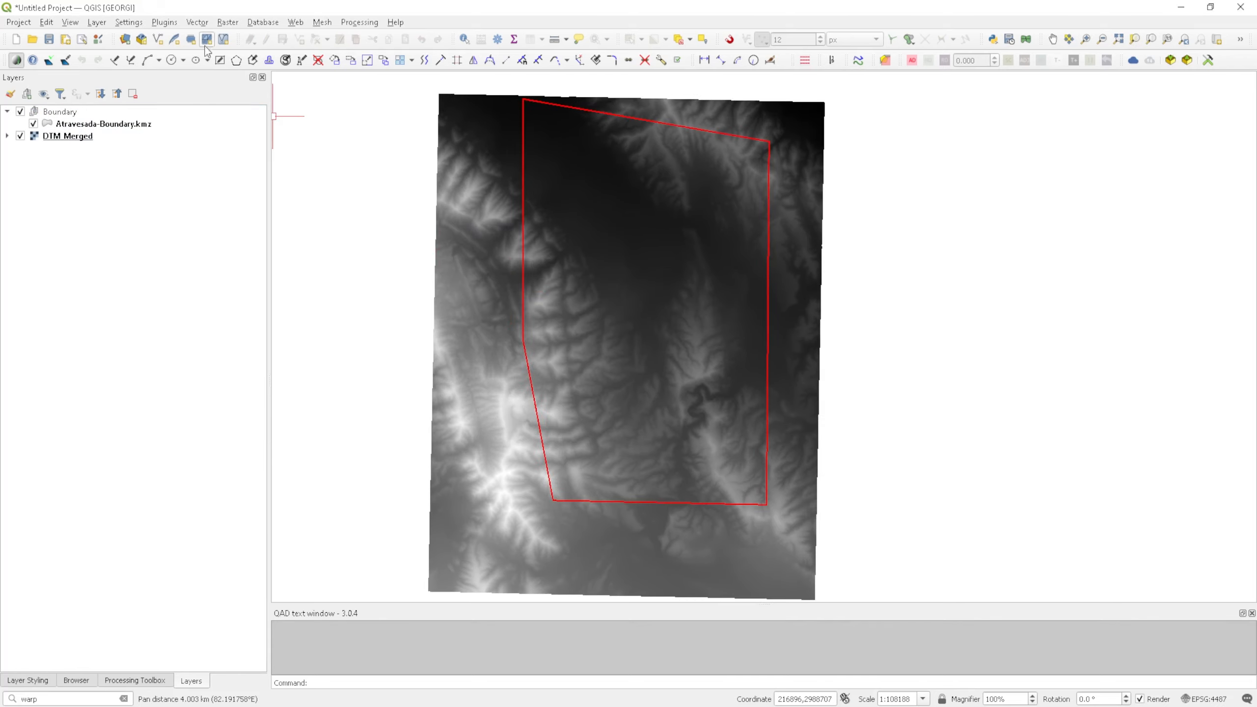
Set up Clip Raster by Mask Layer with DTM_Merged as the input layer and Atravesada-Boundary.kmz as the mask layer.
left_click(229, 22)
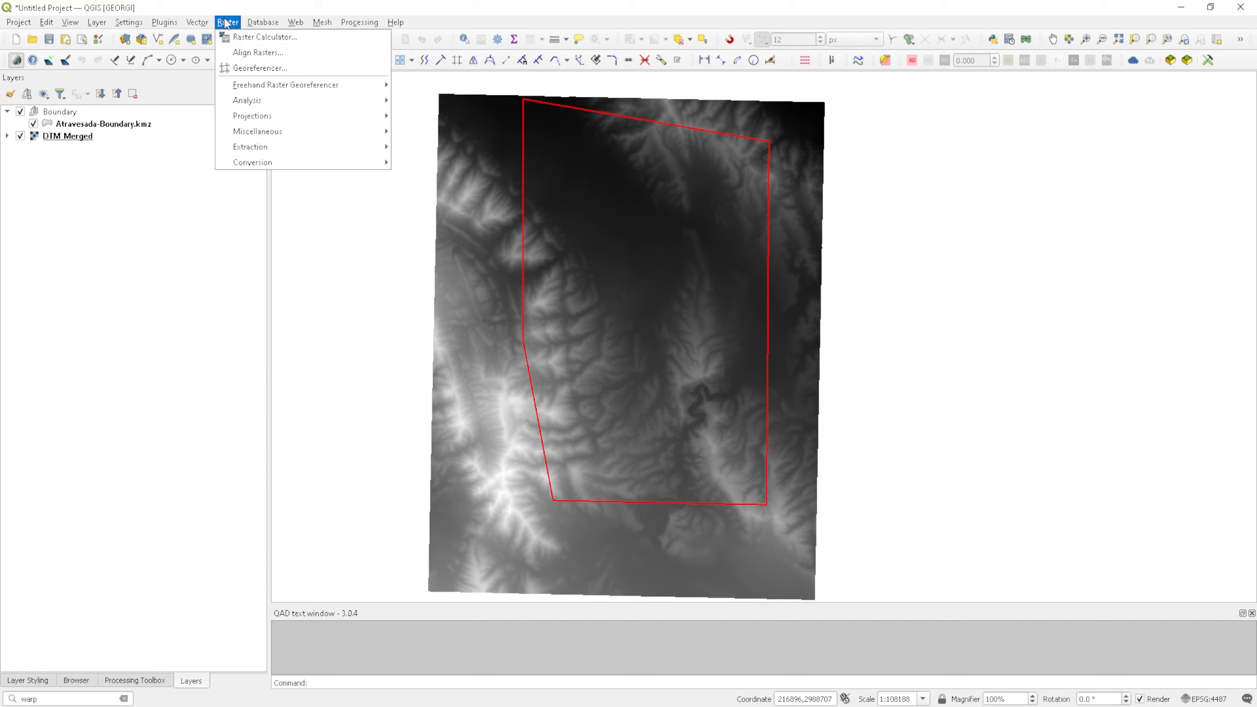
mouse_move(290, 147)
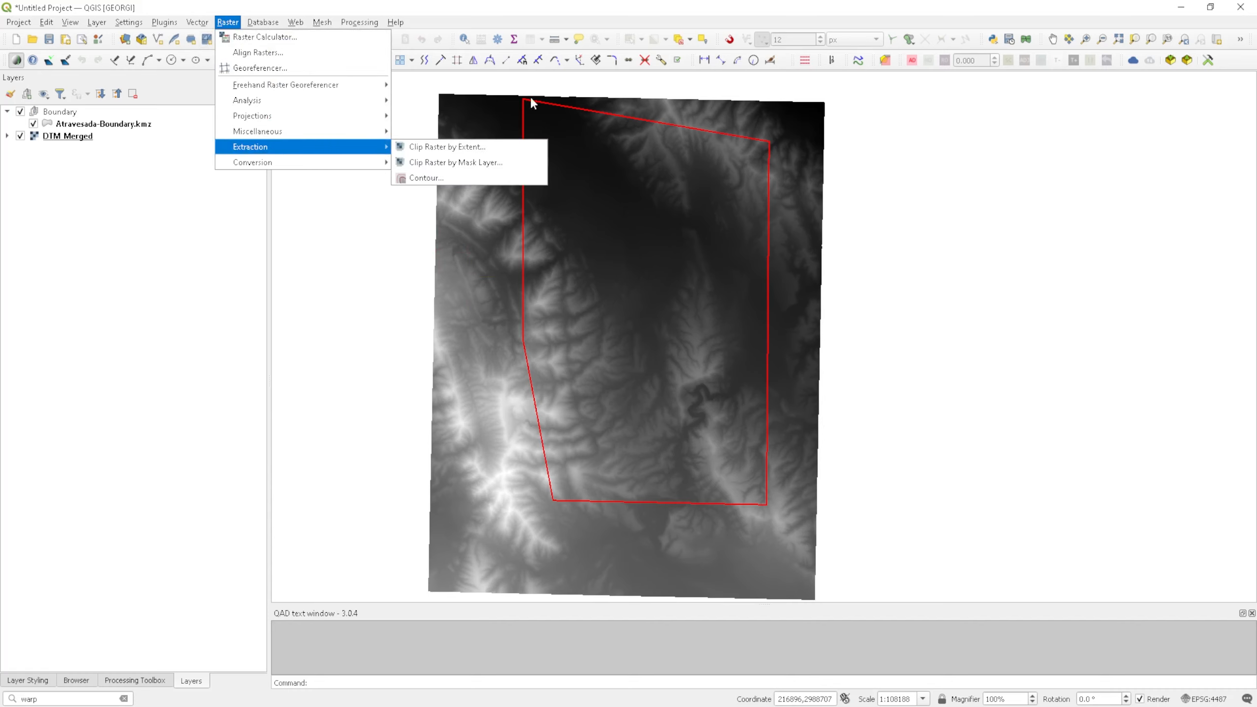
mouse_move(381, 147)
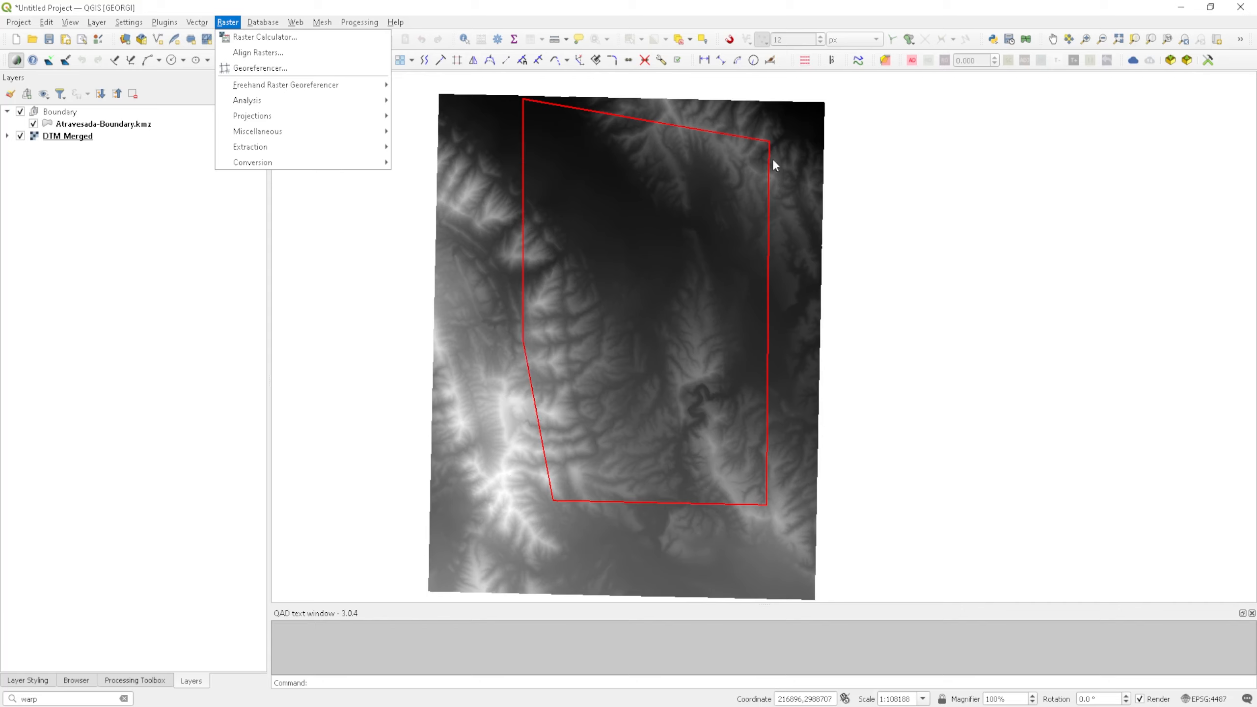
mouse_move(331, 146)
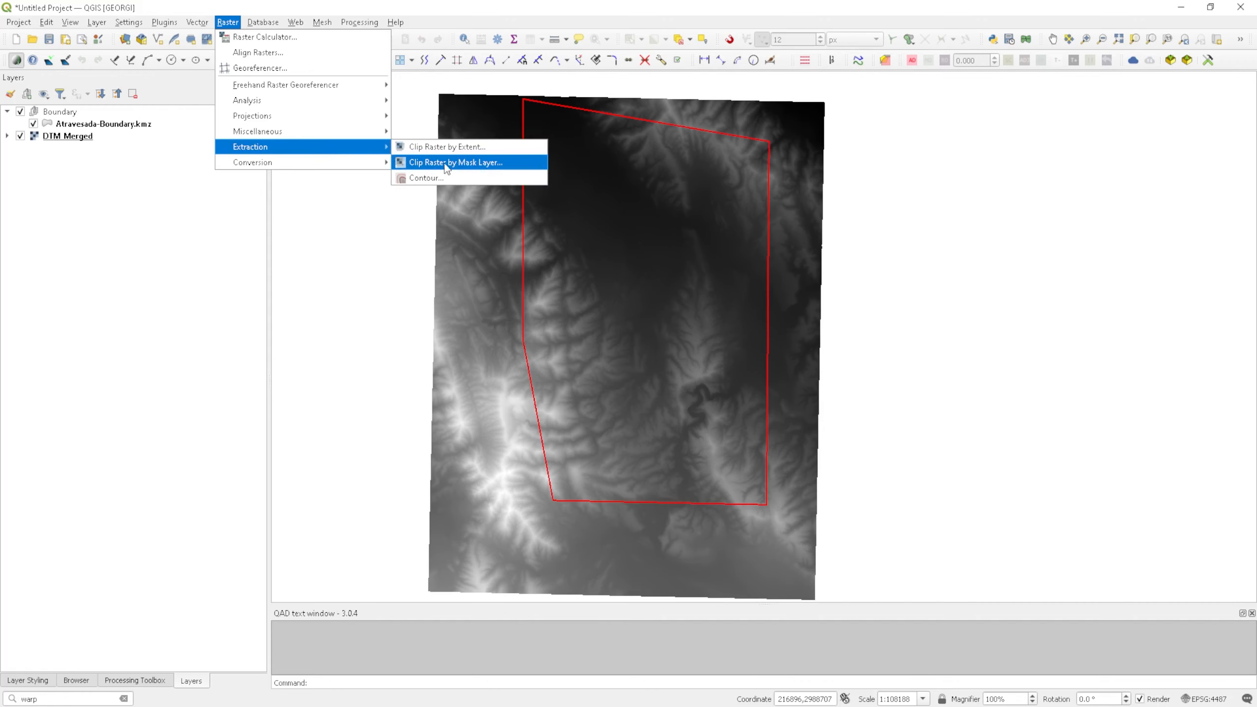
left_click(510, 168)
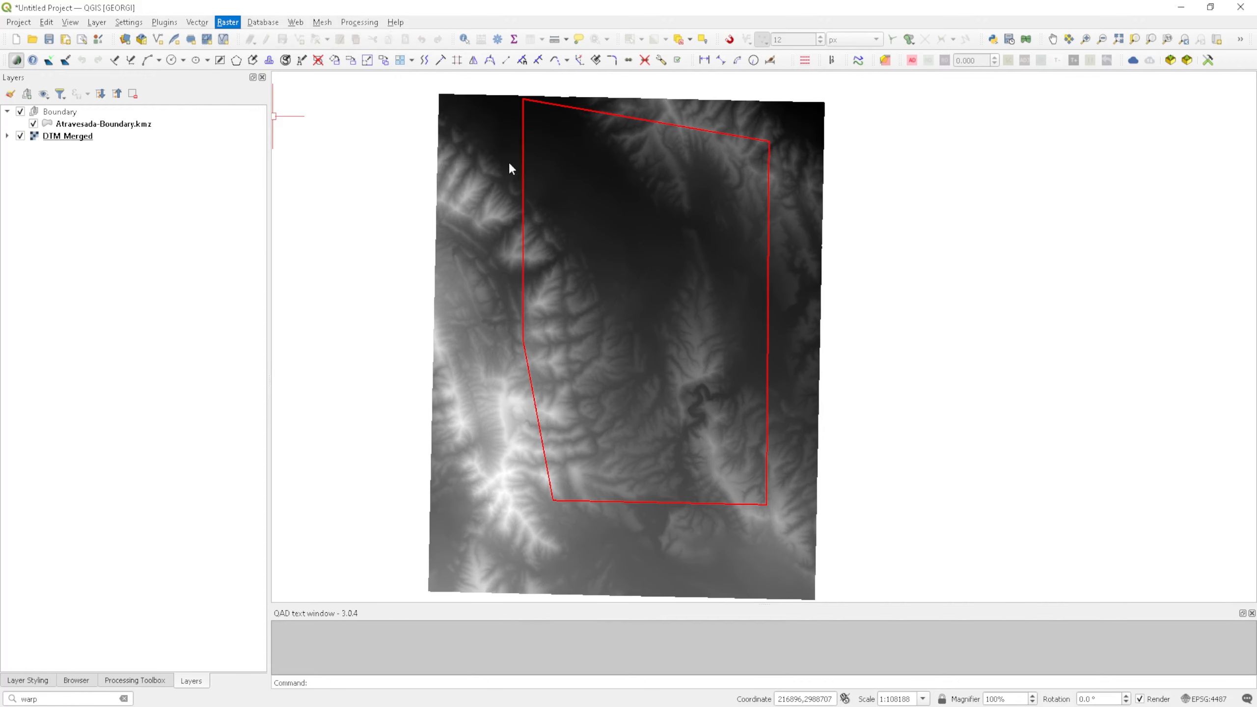
left_click(462, 68)
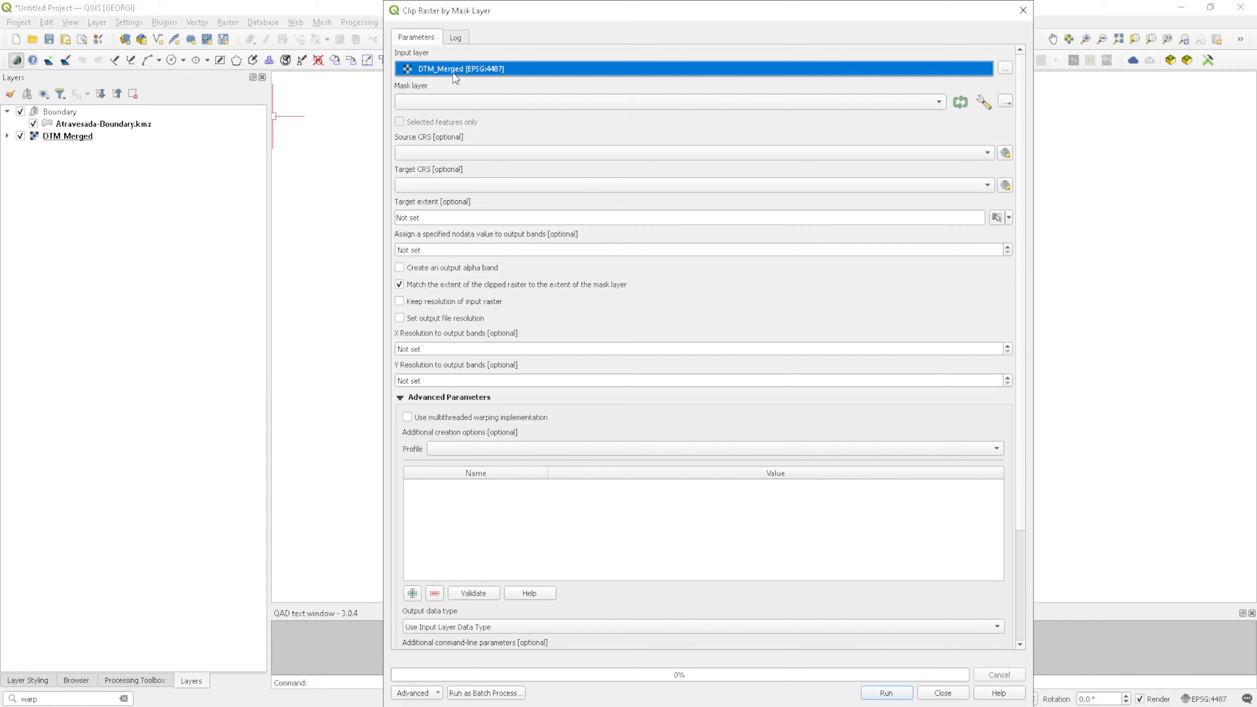
left_click(453, 74)
left_click(537, 101)
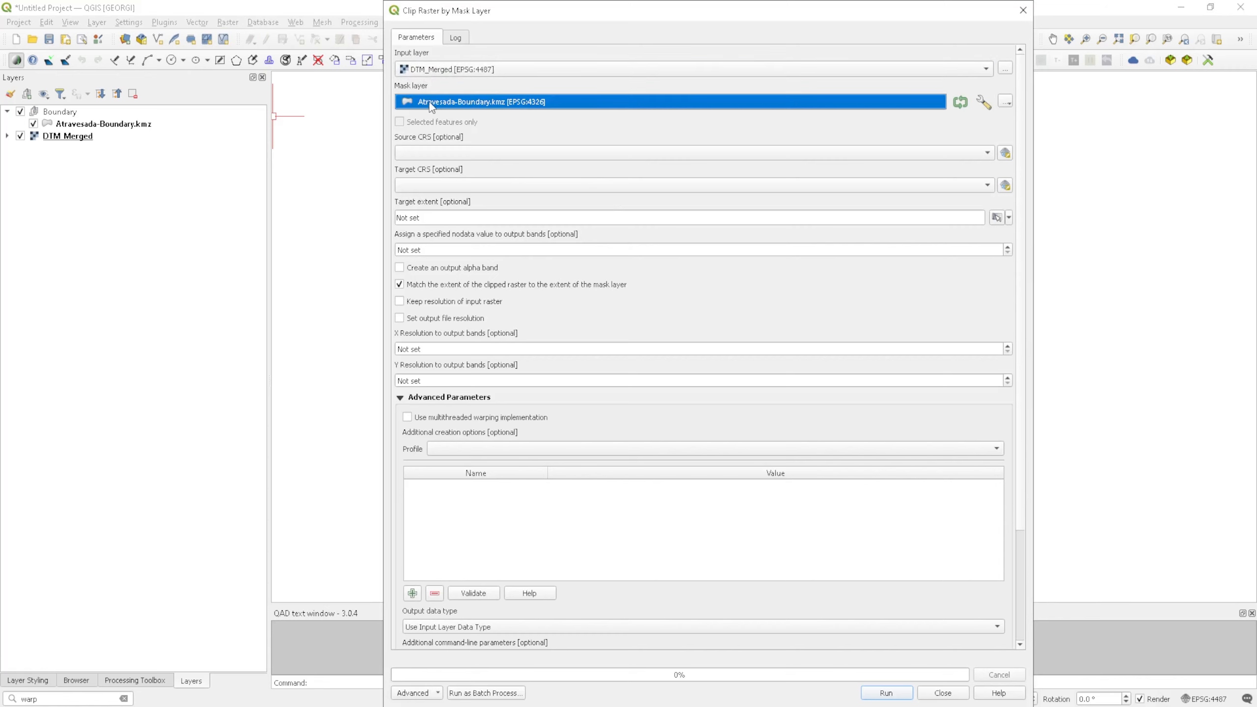
left_click(473, 104)
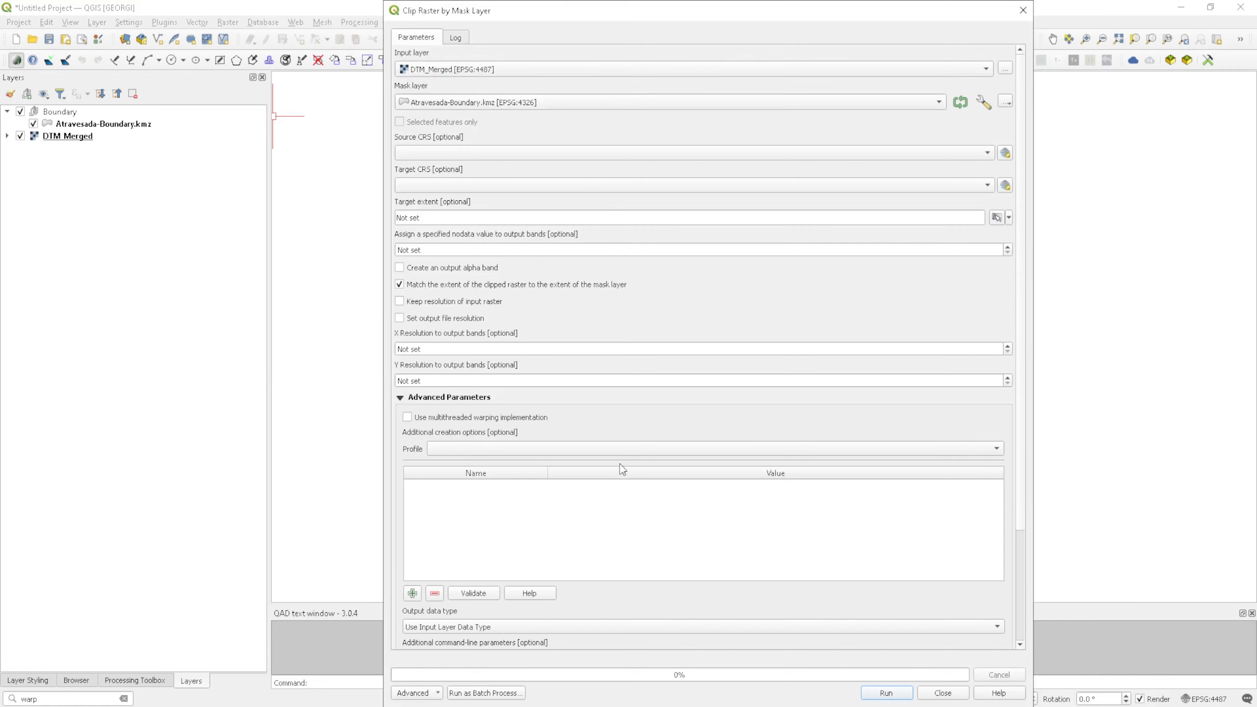